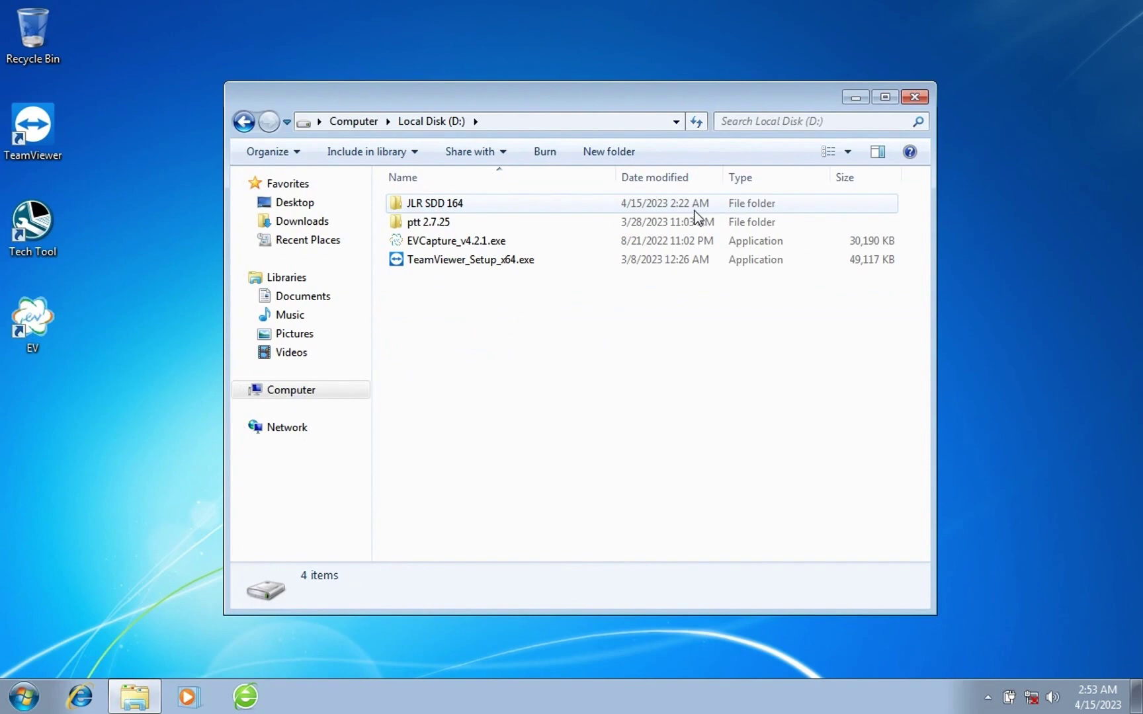
Open the JLR SDD 164 folder and bring up the context menu for SDD_164.00.001_FULL.exe.
double_click(595, 203)
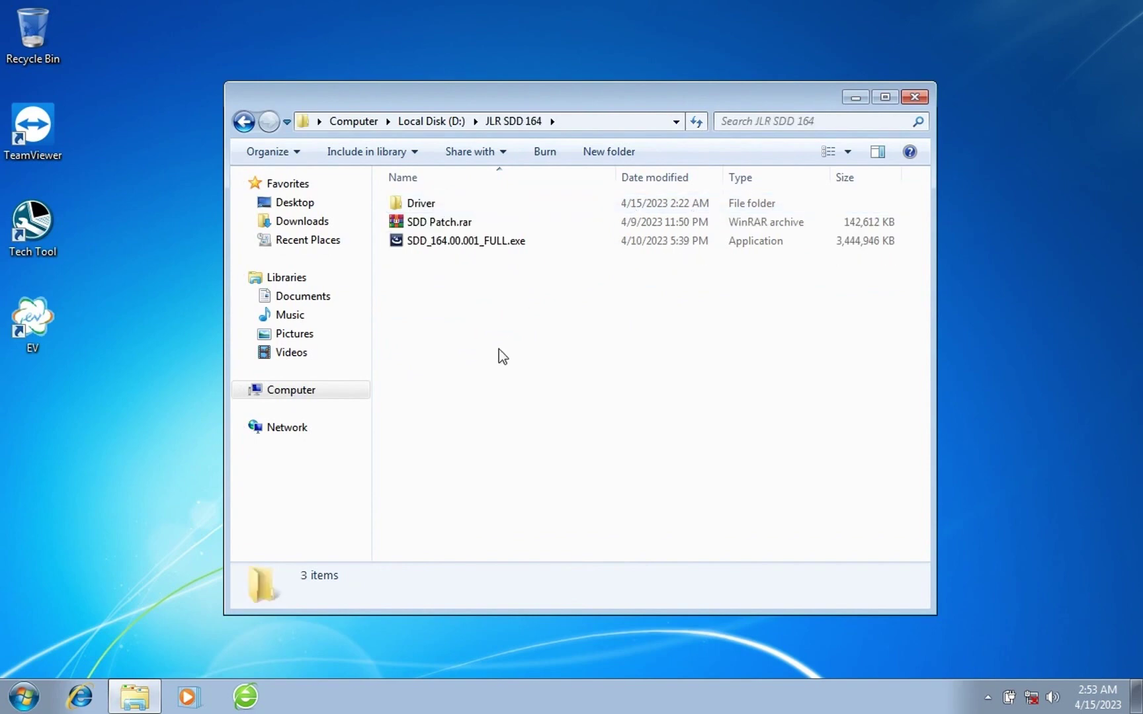
left_click(479, 236)
right_click(479, 237)
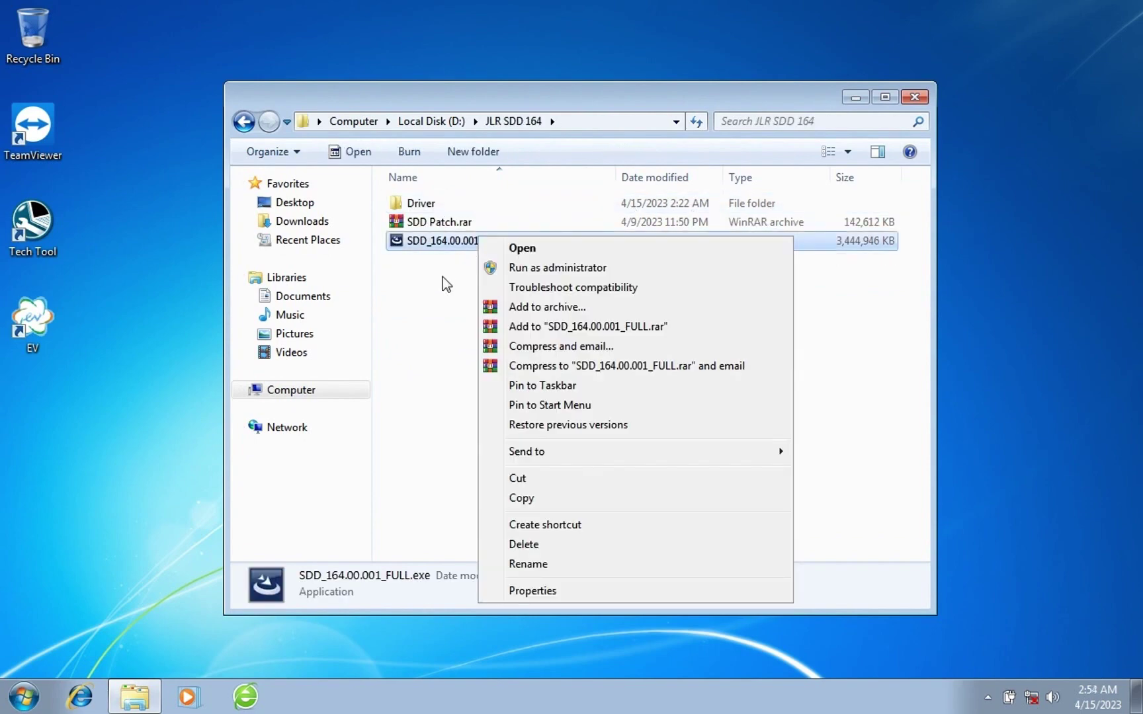
Launch the SDD installer in English (United States) and accept the licence agreement.
left_click(509, 247)
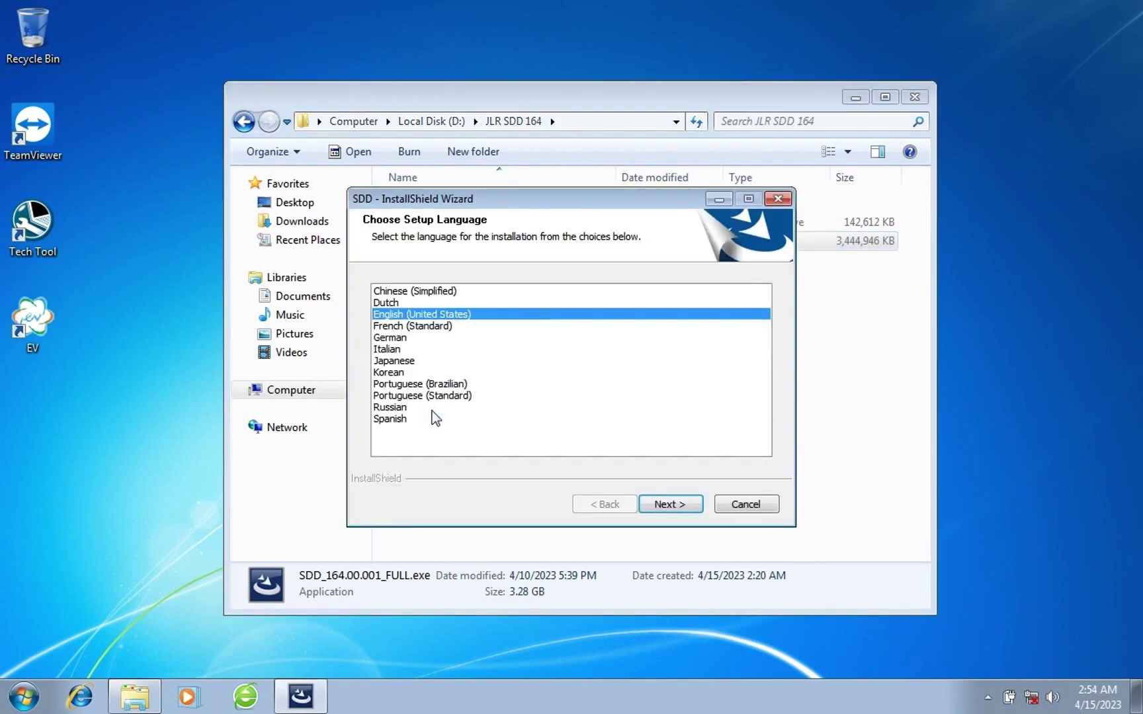
left_click(660, 505)
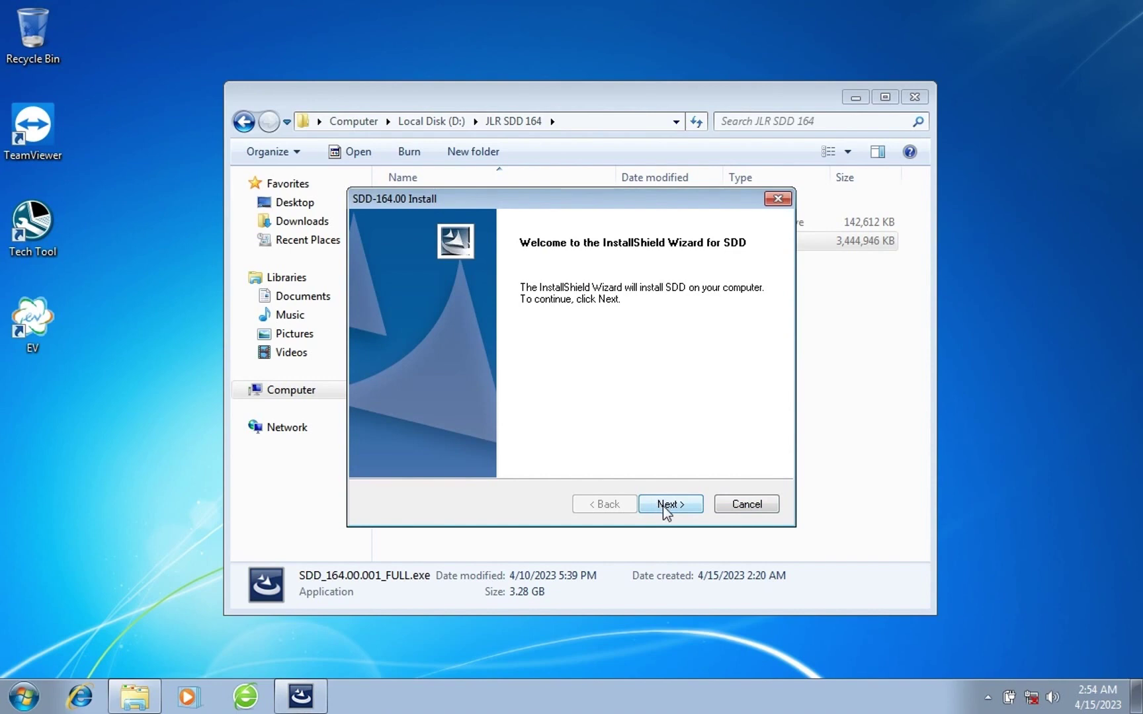
left_click(662, 506)
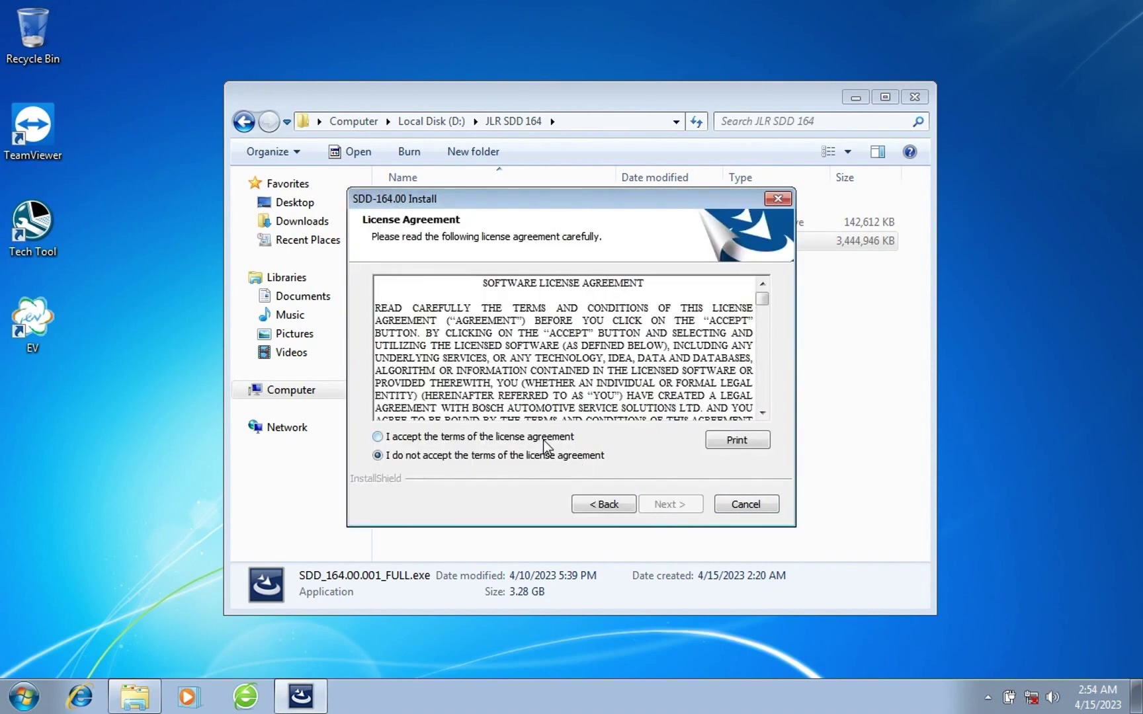
left_click(544, 439)
left_click(651, 505)
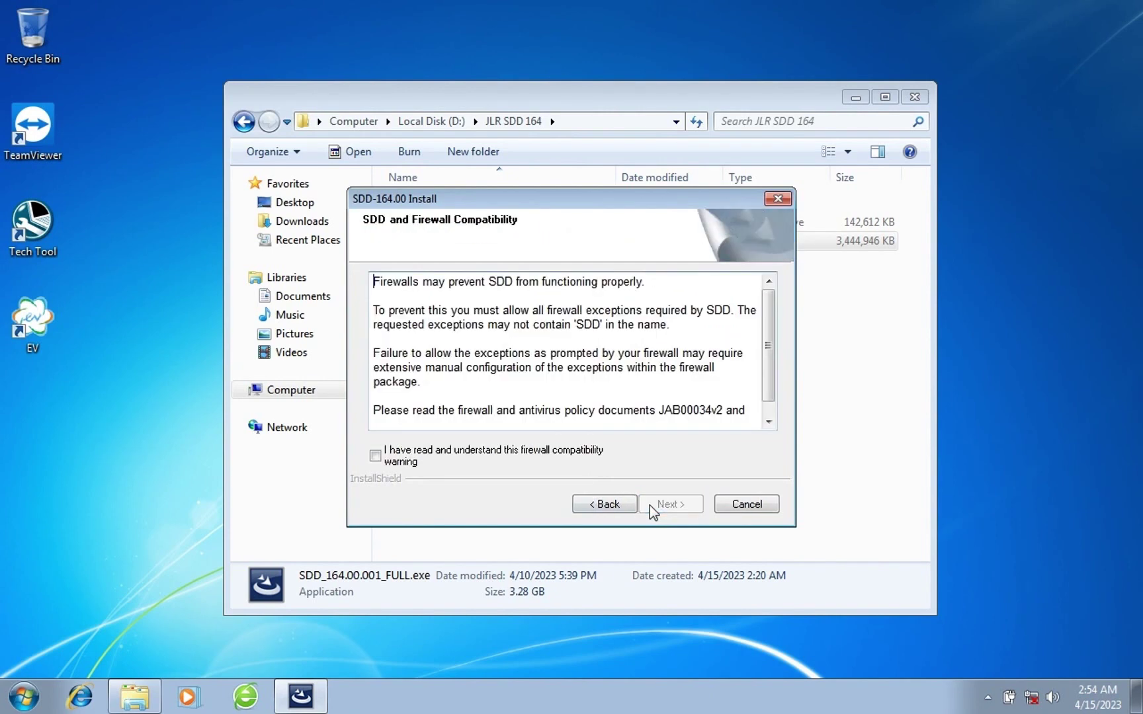
Acknowledge the firewall warning, keep the default folder and all languages, dismiss the Adobe warning, and install.
left_click(562, 456)
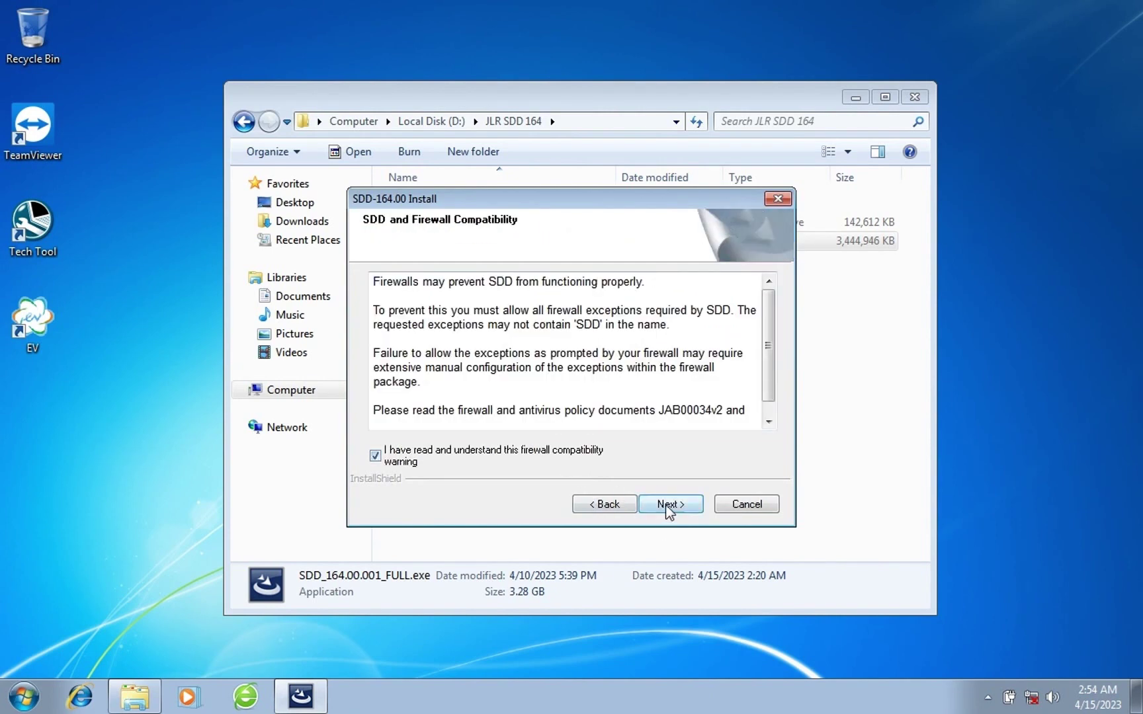
left_click(668, 508)
left_click(665, 504)
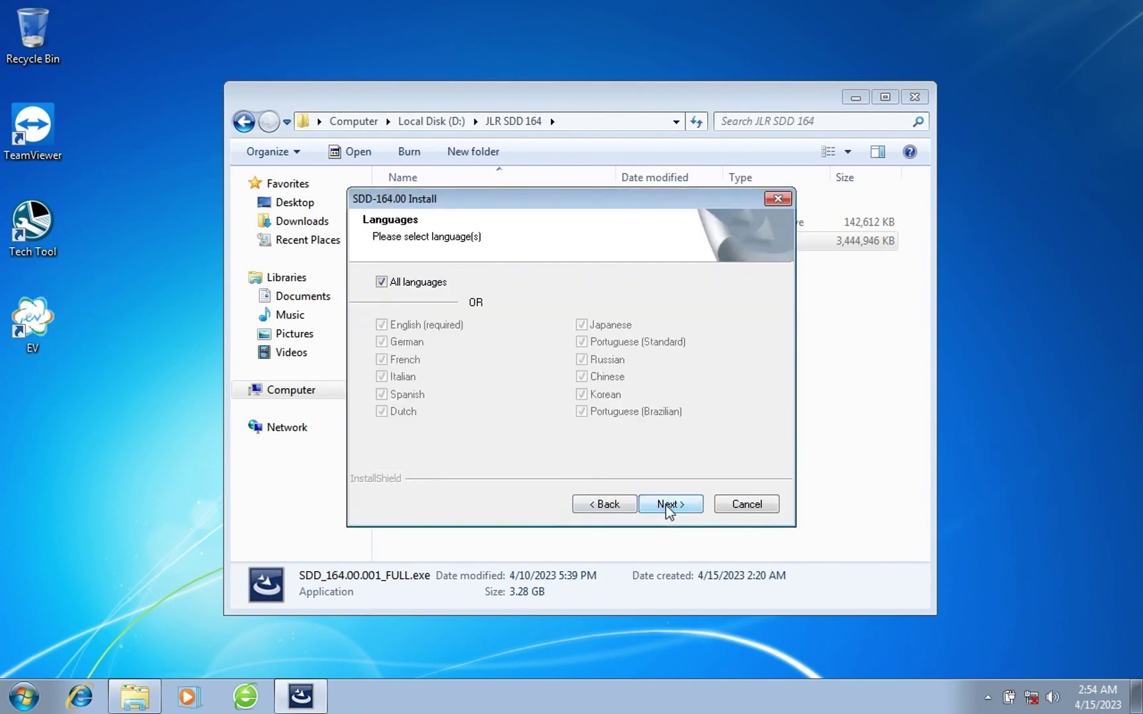
left_click(666, 504)
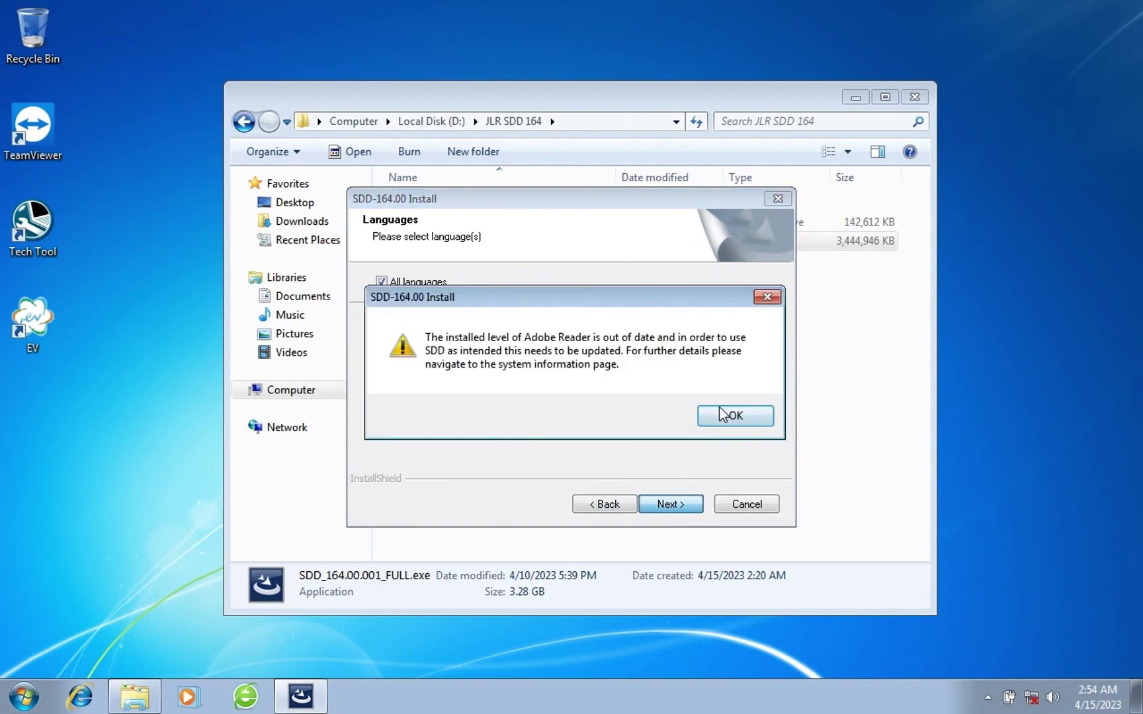
left_click(719, 417)
left_click(697, 504)
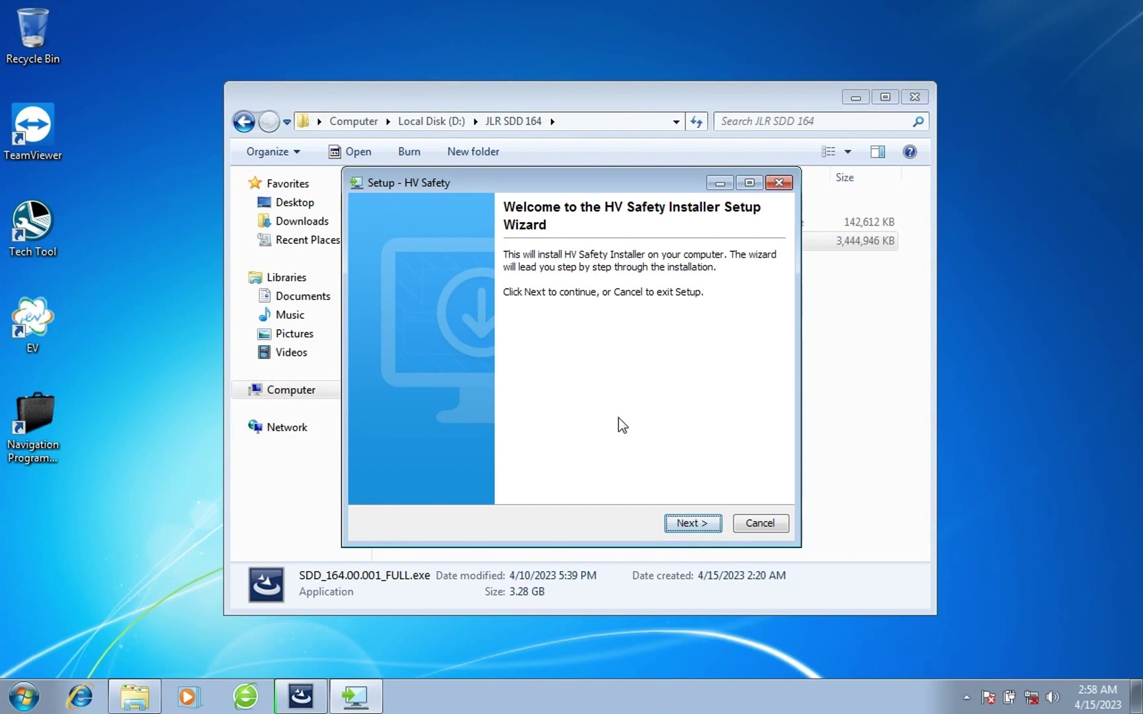
Install HV Safety Installer, ignoring the non-compliant operating system warning, and finish its setup.
left_click(676, 520)
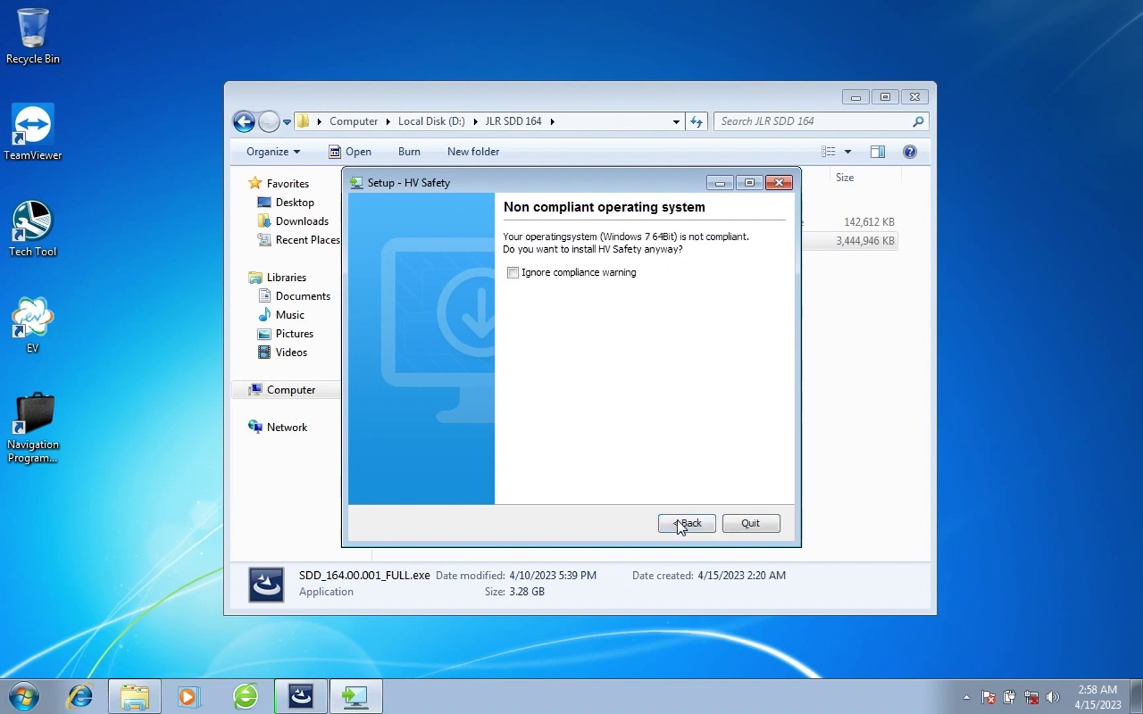
left_click(518, 274)
left_click(749, 524)
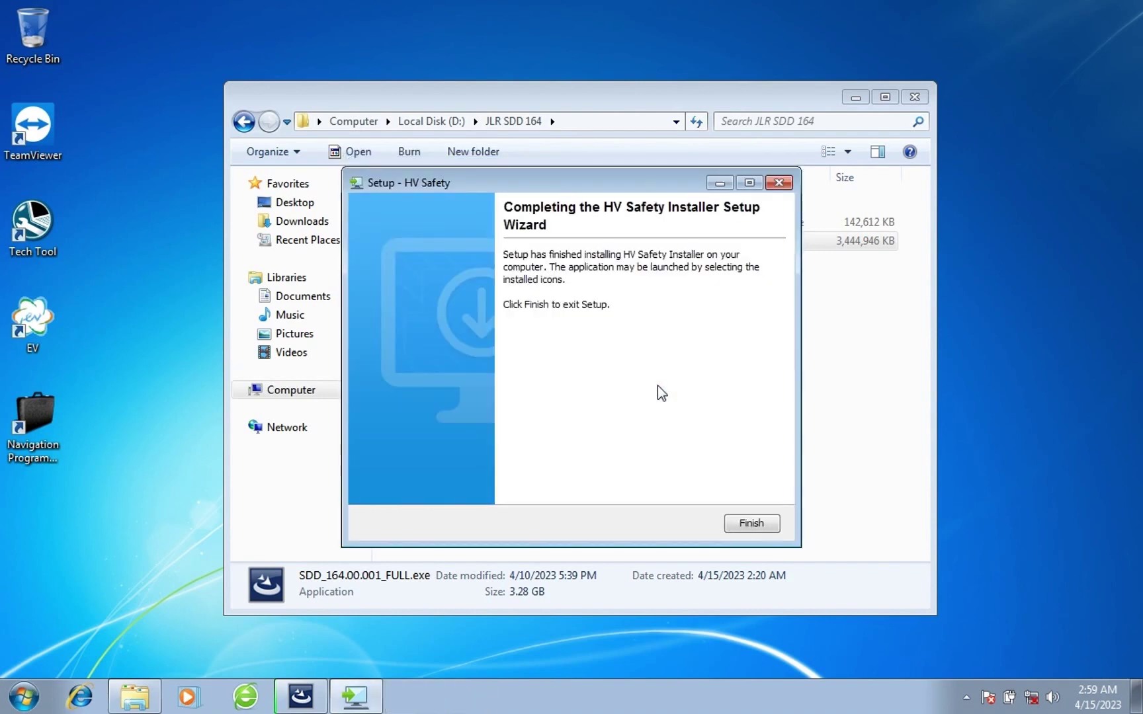
left_click(739, 524)
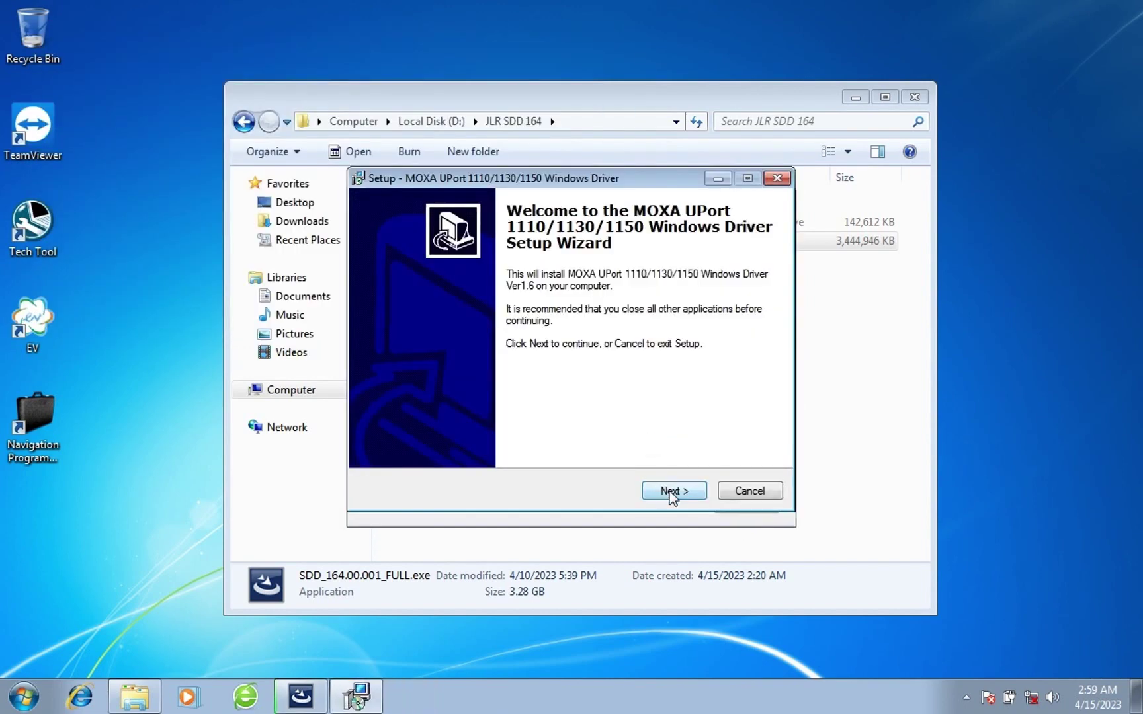
Install the MOXA UPort 1110/1130/1150 driver with the default location and Start Menu folder.
left_click(669, 493)
left_click(670, 493)
left_click(670, 492)
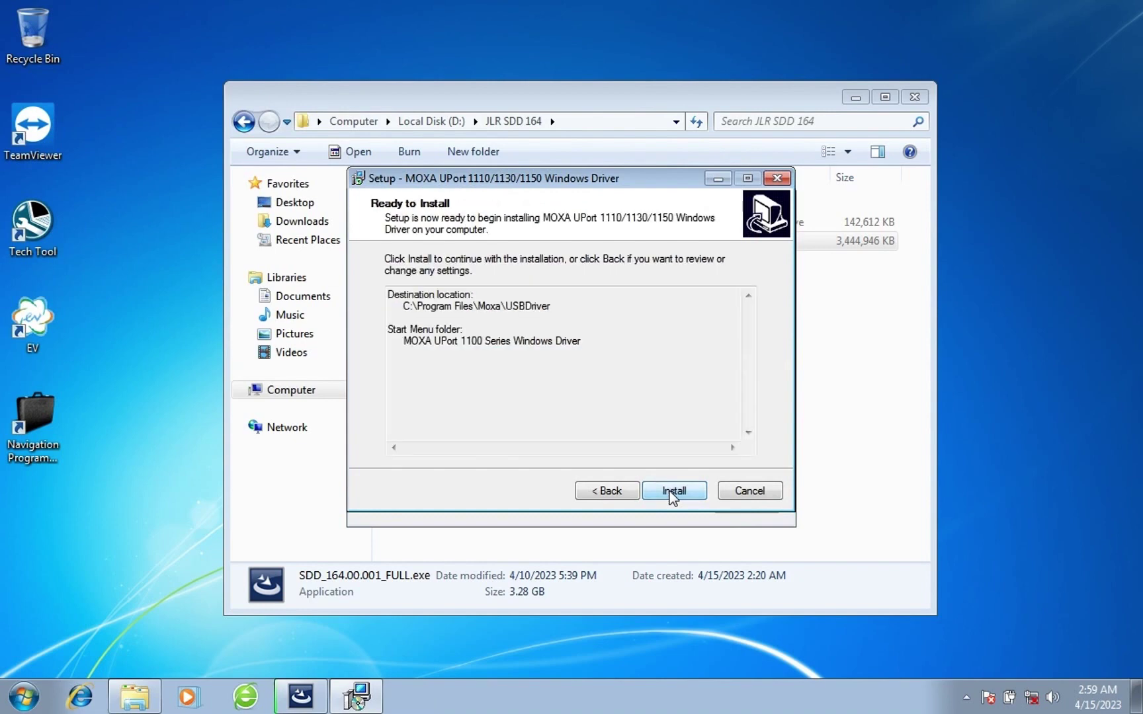
left_click(670, 493)
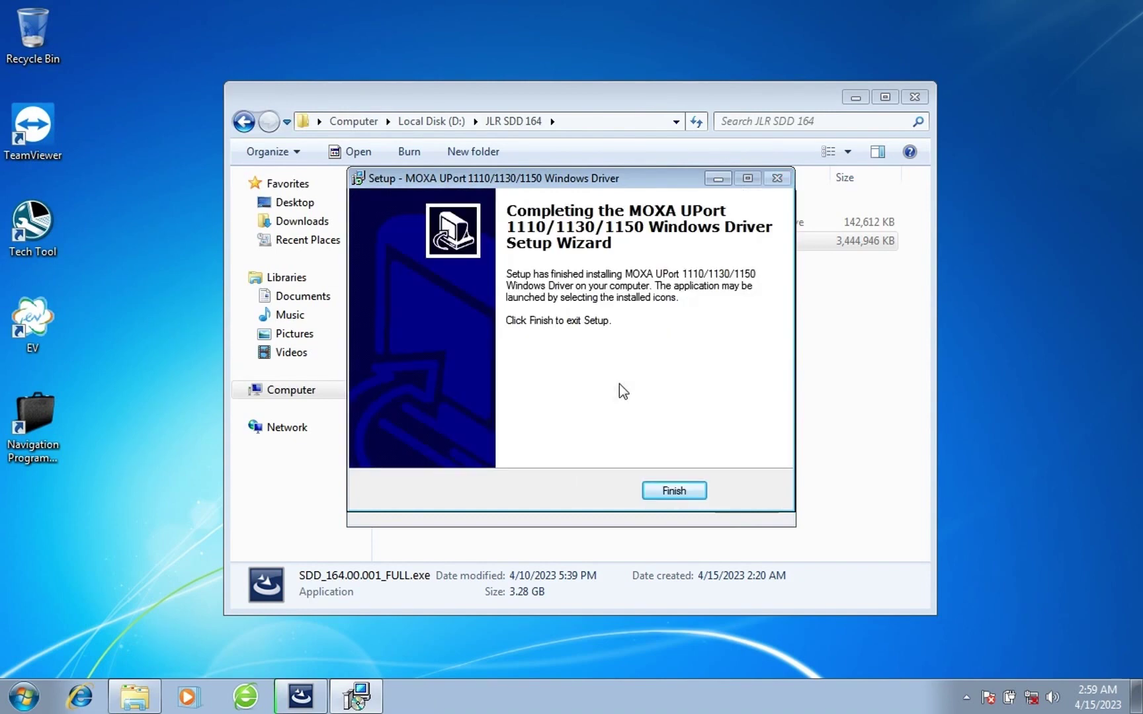
left_click(674, 491)
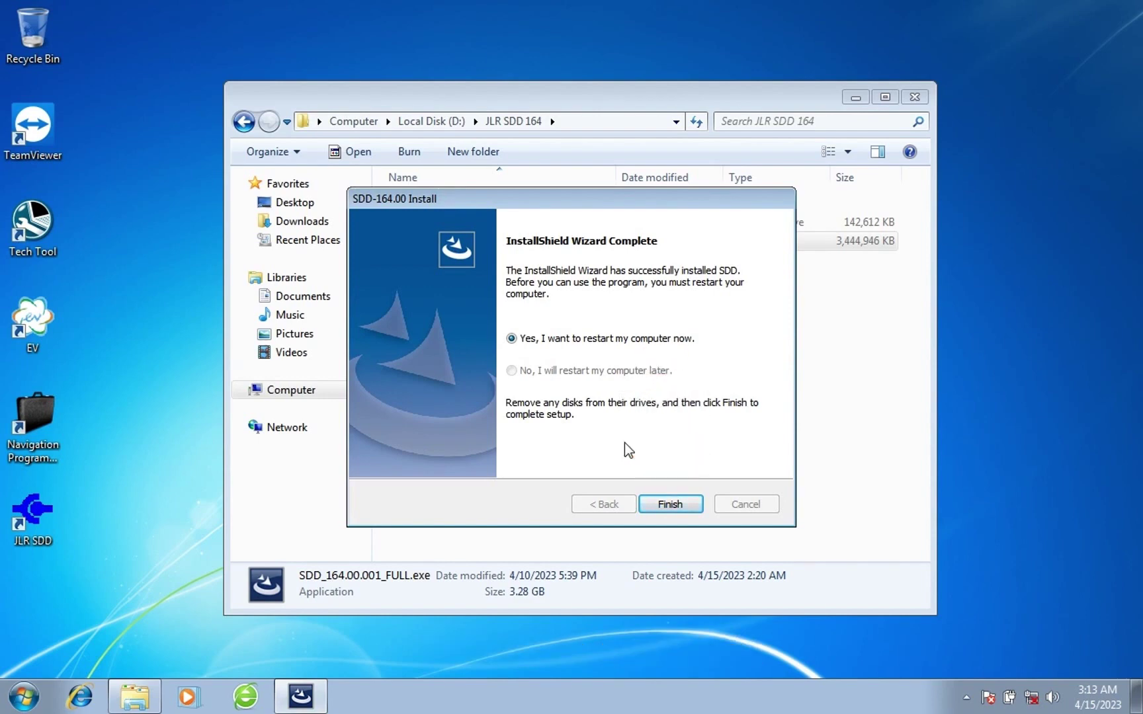
Restart to finish SDD setup, then reopen D:\JLR SDD 164 and select SDD Patch.rar.
left_click(670, 504)
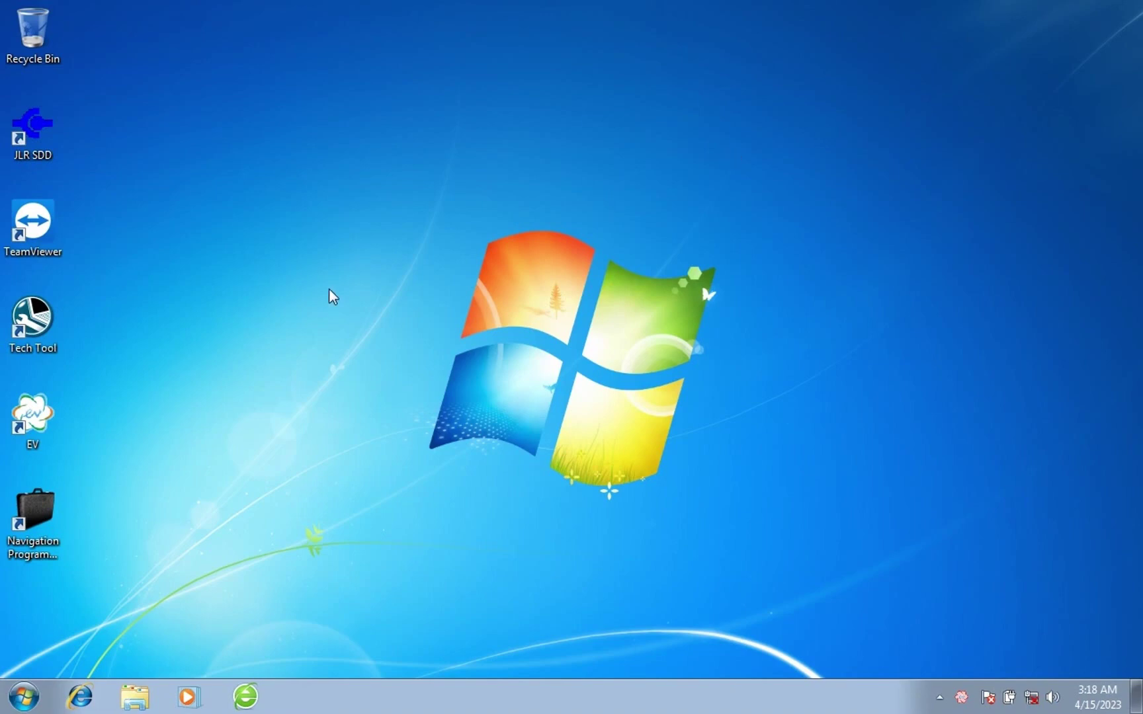
left_click(41, 700)
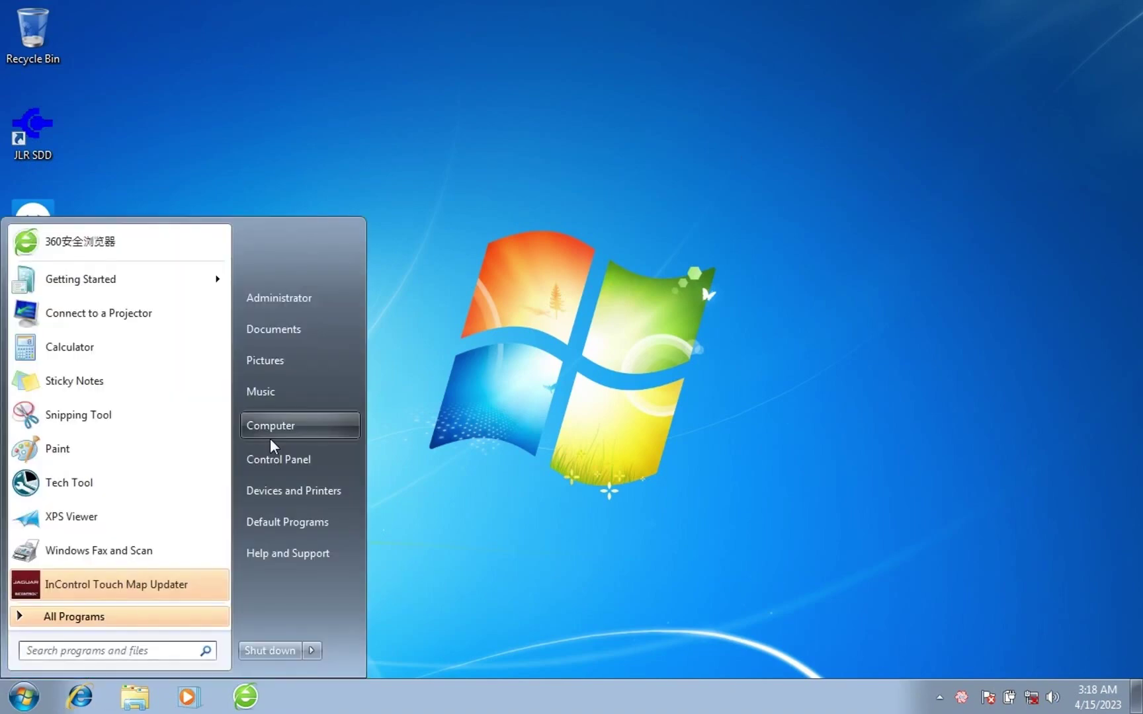
left_click(273, 434)
double_click(639, 224)
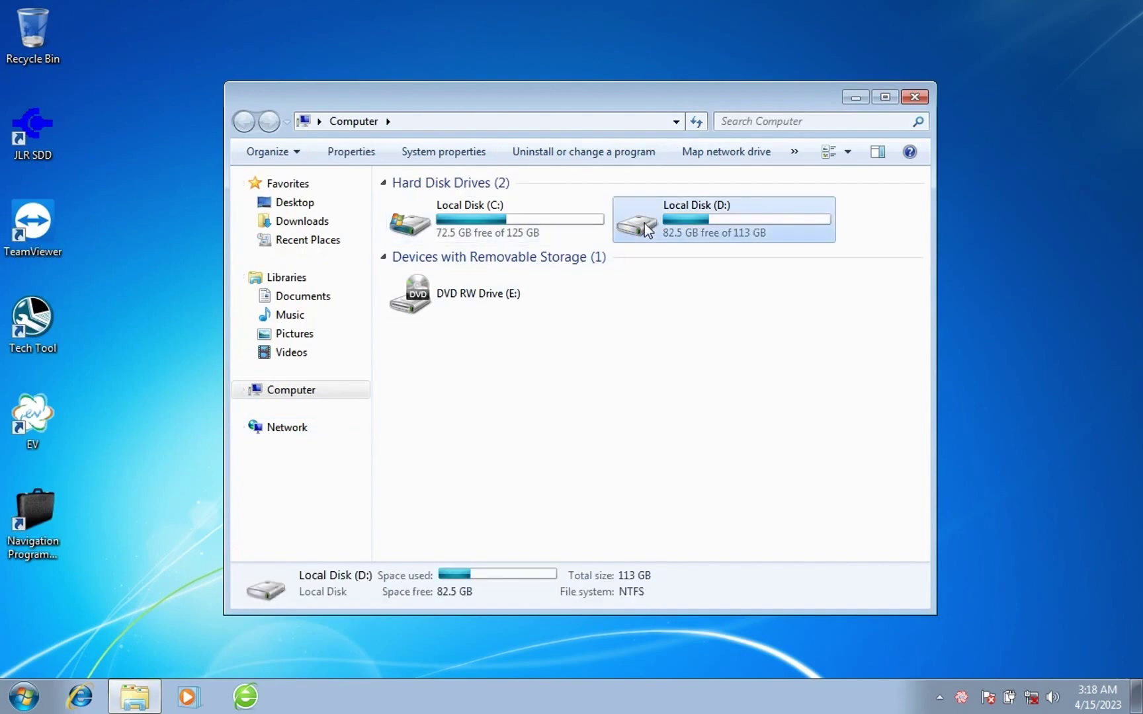
double_click(484, 205)
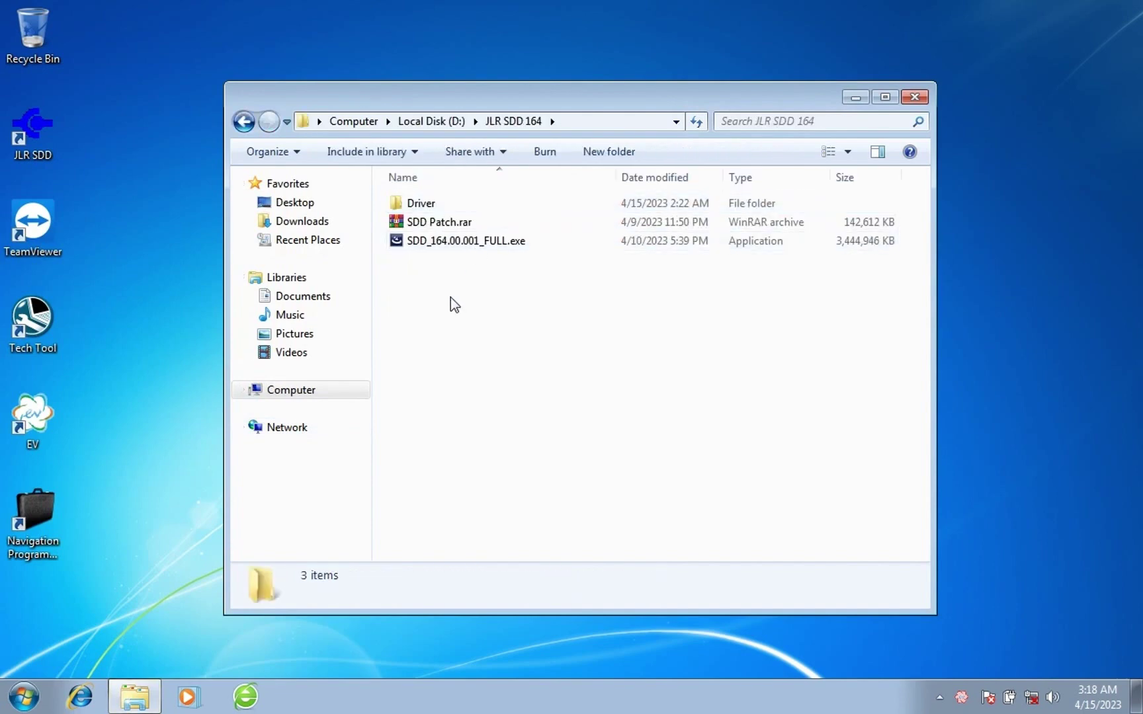
left_click(445, 224)
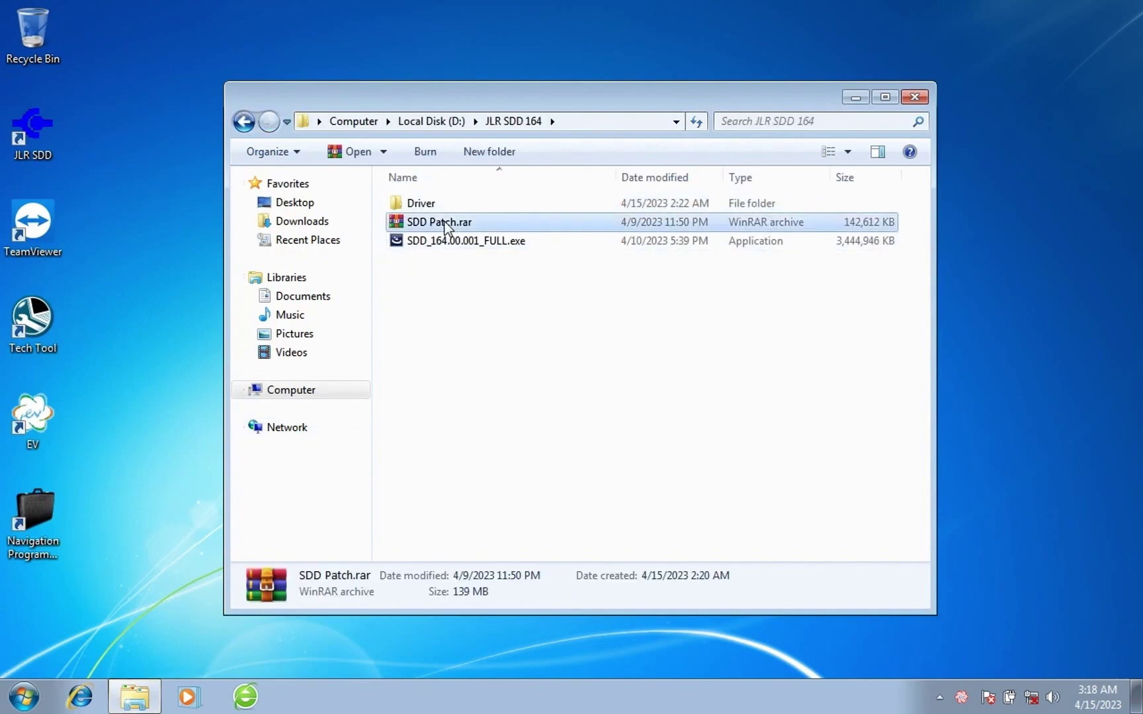
Extract SDD Patch.rar here and open the extracted JLR SDD Patch 新补丁 folder.
right_click(445, 224)
left_click(476, 291)
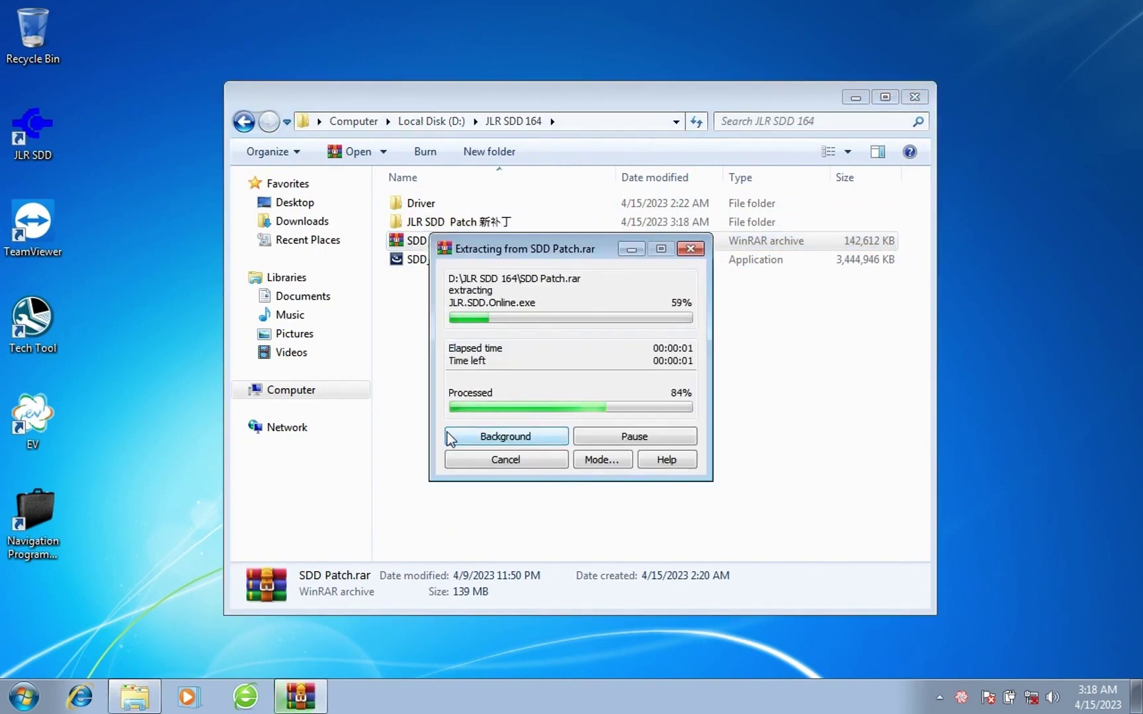
double_click(499, 225)
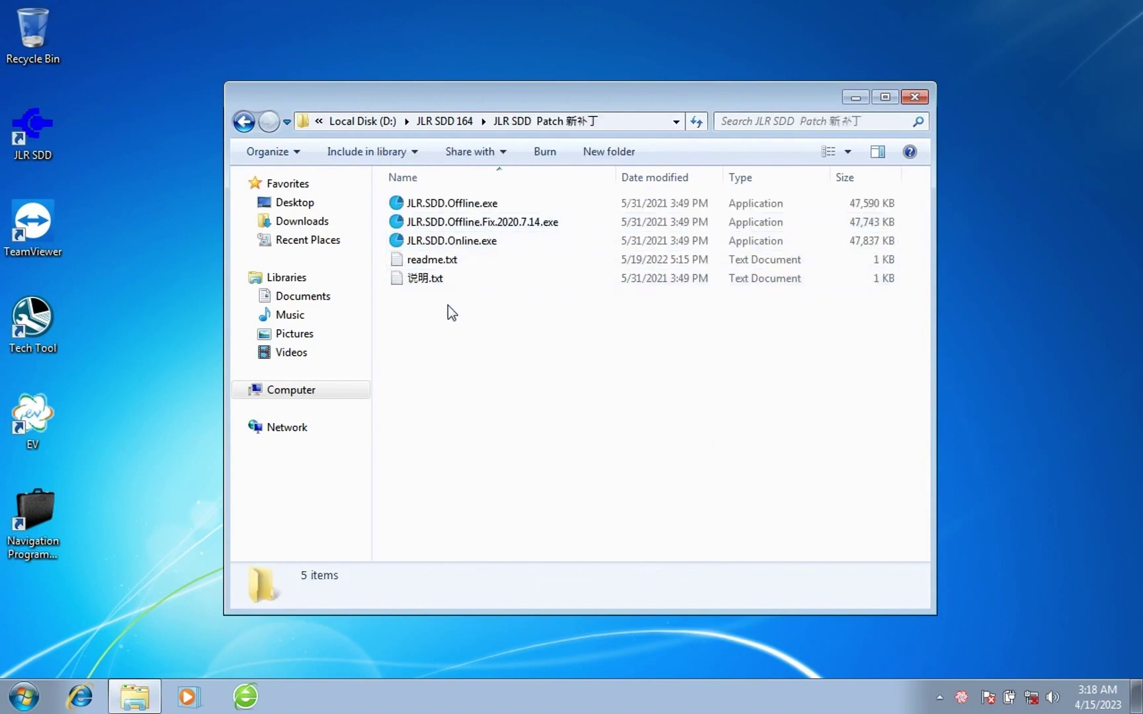
Run JLR.SDD.Offline.exe and open JLR.SDD.User.txt in Notepad to view the login details.
left_click(498, 209)
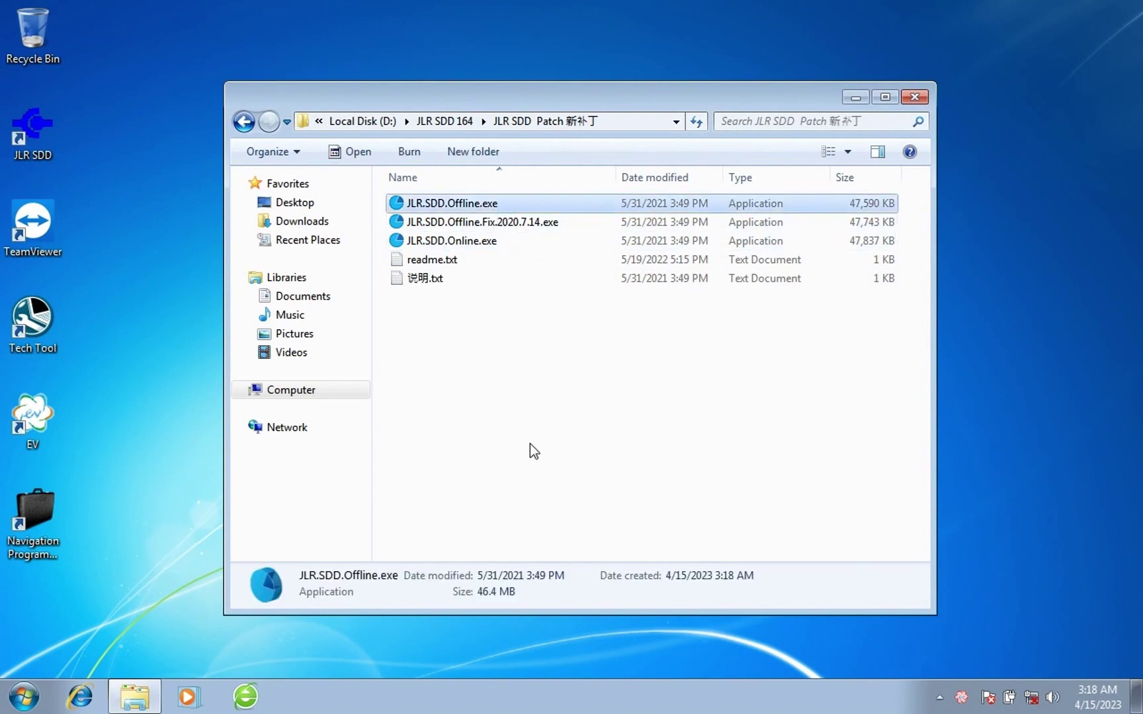
left_click(591, 405)
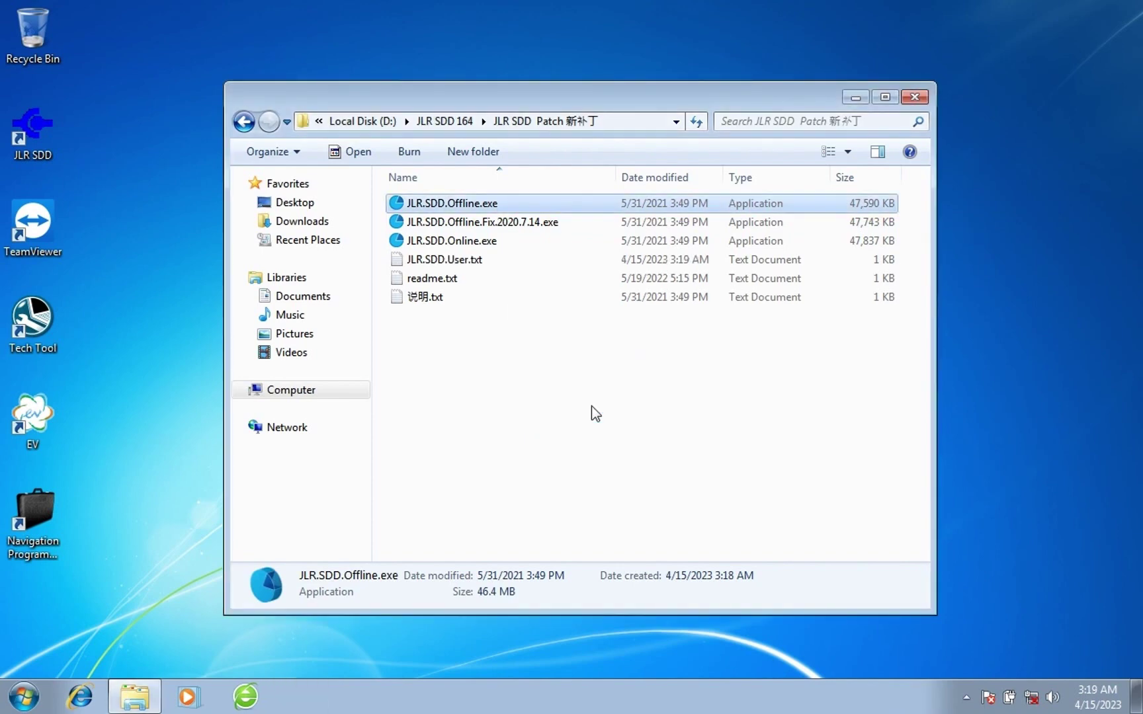
double_click(494, 261)
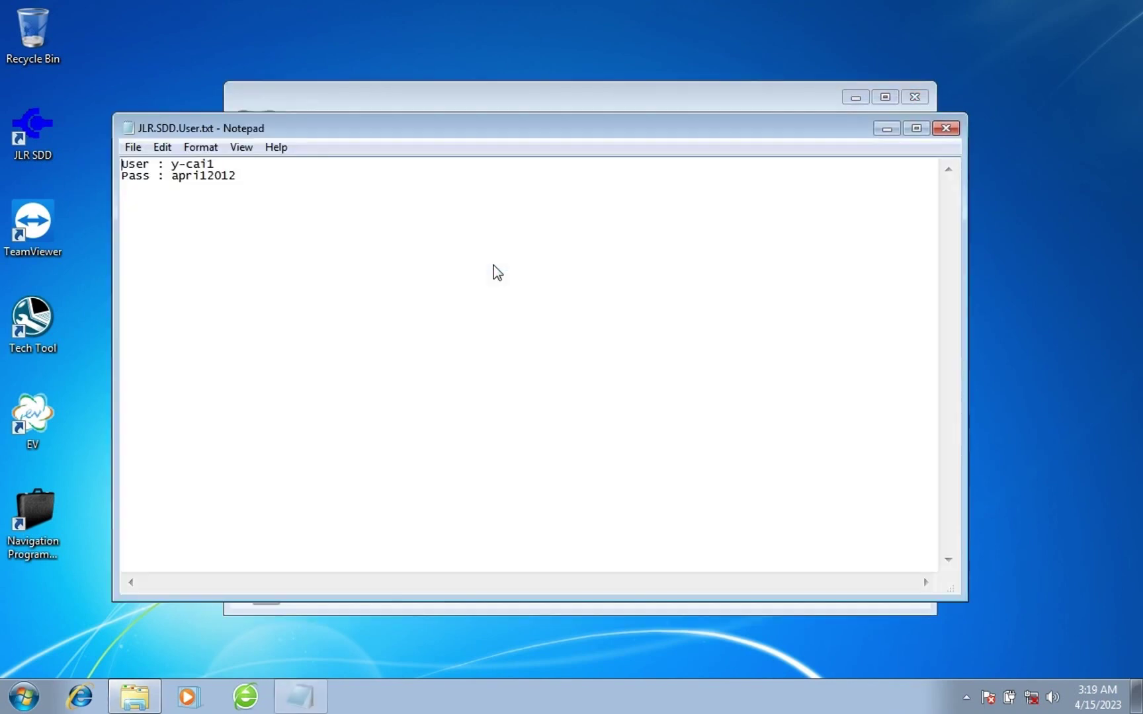
left_click_drag(407, 130, 520, 288)
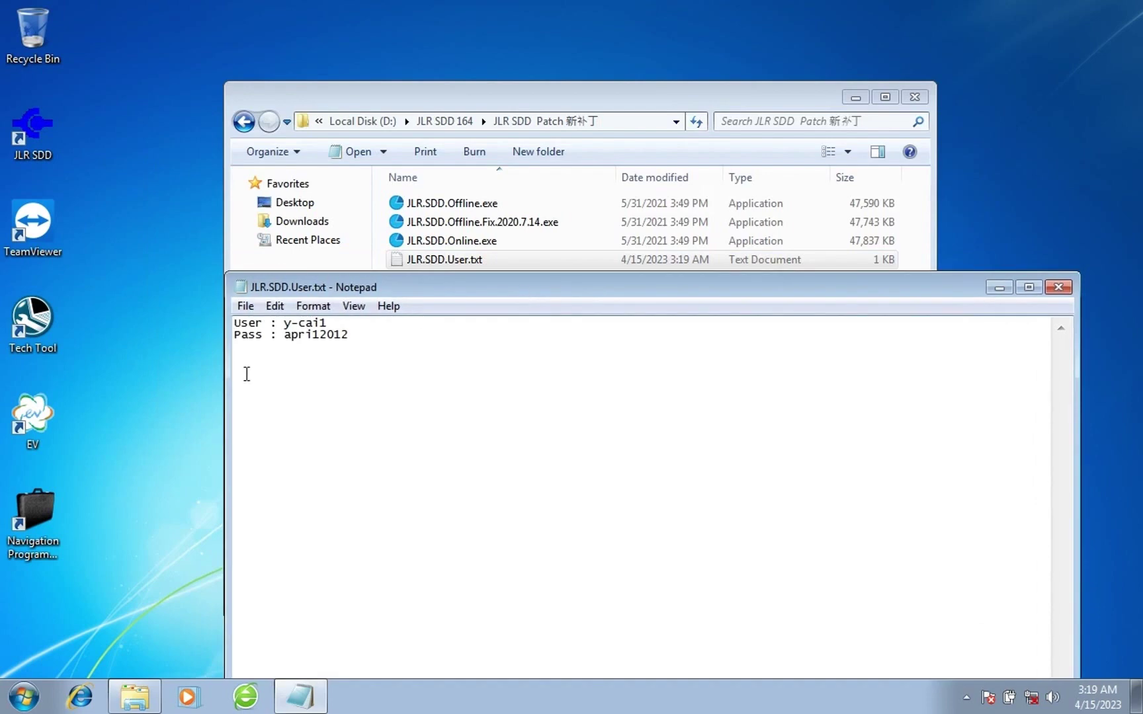
left_click(46, 125)
Launch JLR SDD from the desktop, postpone IE8 setup, close the error window, and continue offline.
right_click(47, 127)
left_click(71, 141)
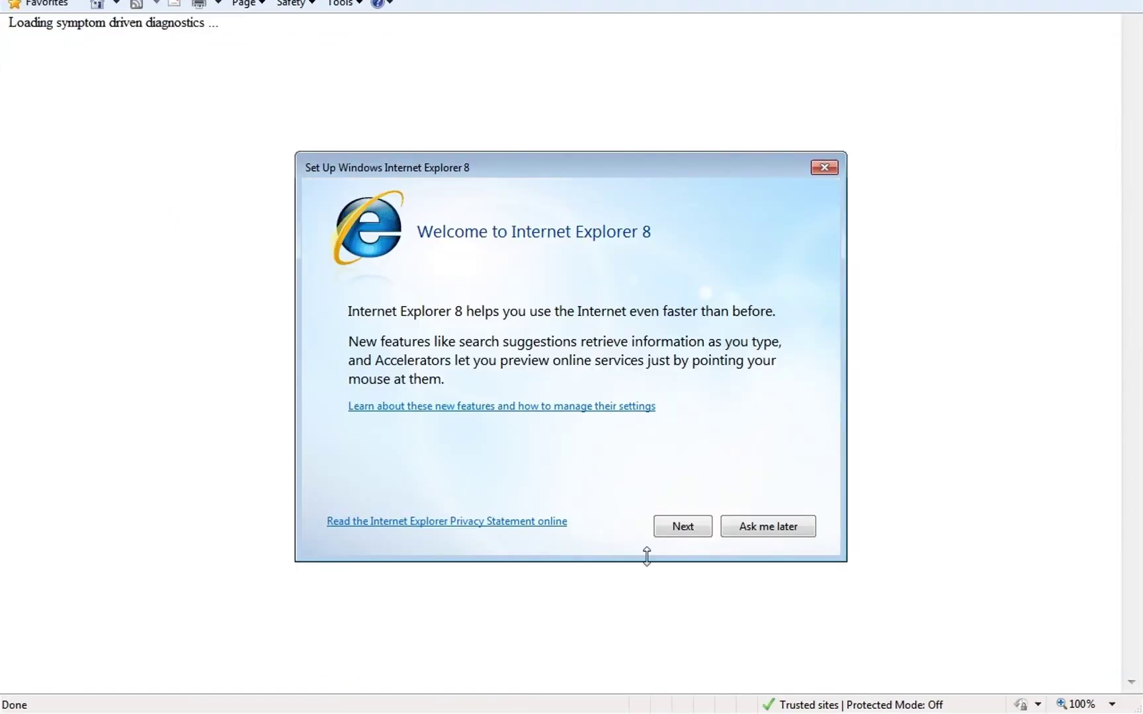
left_click(732, 533)
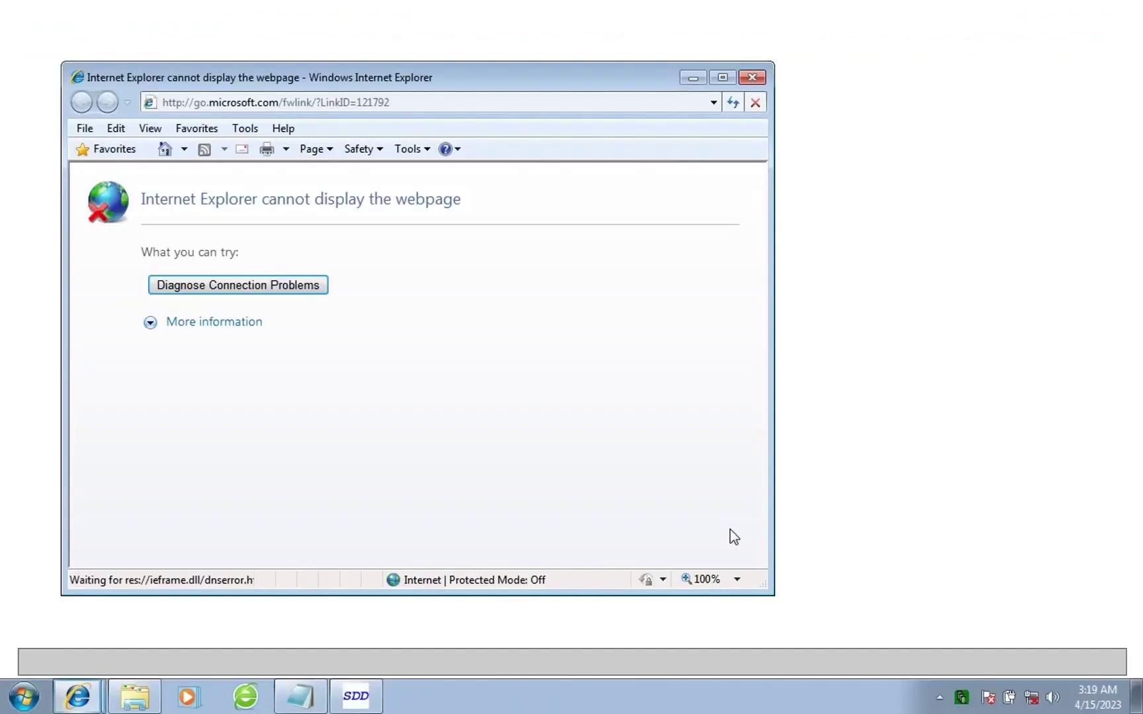
left_click(750, 78)
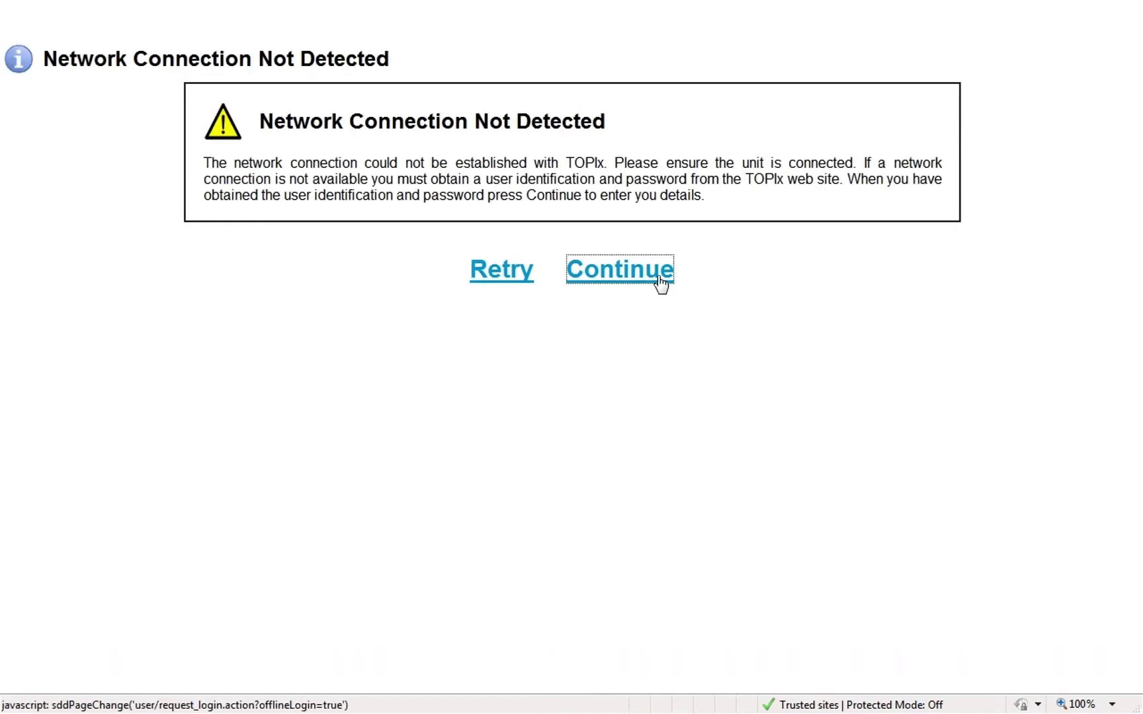
left_click(658, 281)
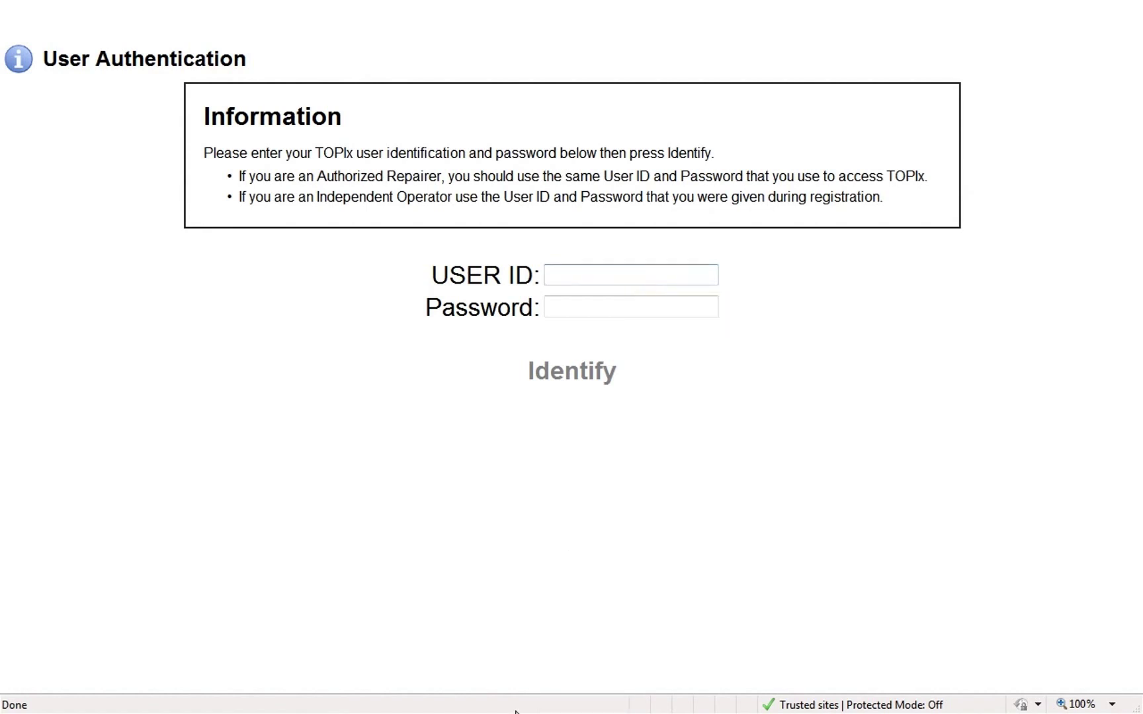
Copy the user ID from the credentials note and paste it into the SDD login.
key("super")
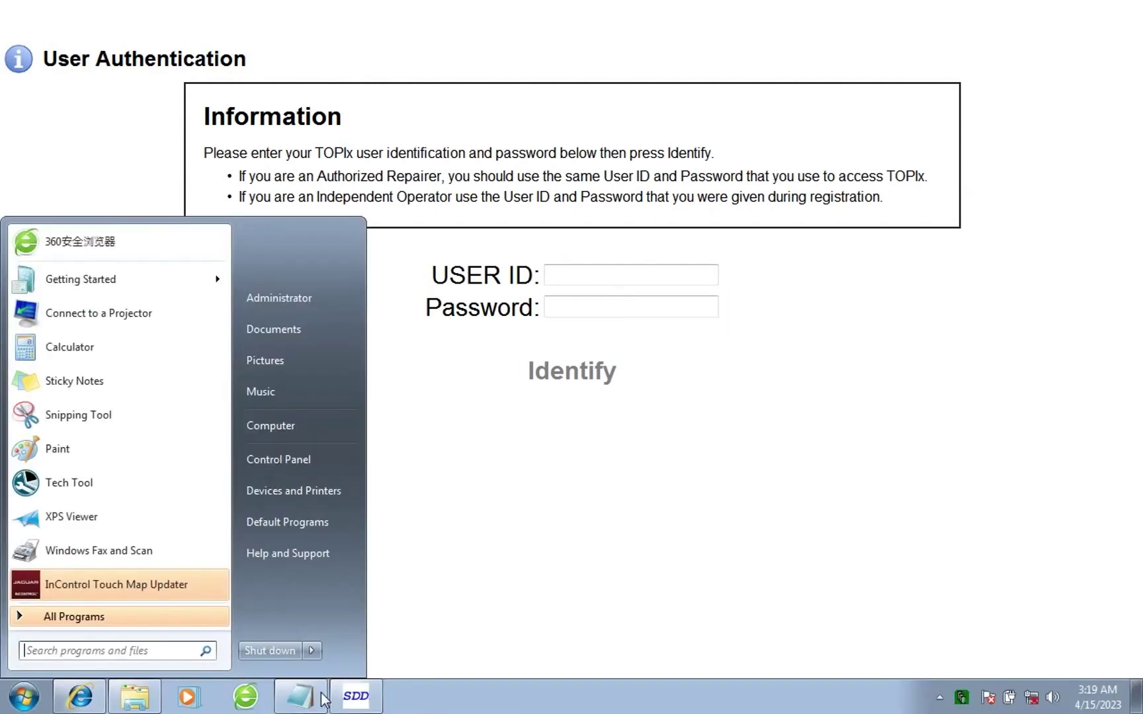
left_click(316, 698)
left_click_drag(331, 323, 286, 319)
key("ctrl+c")
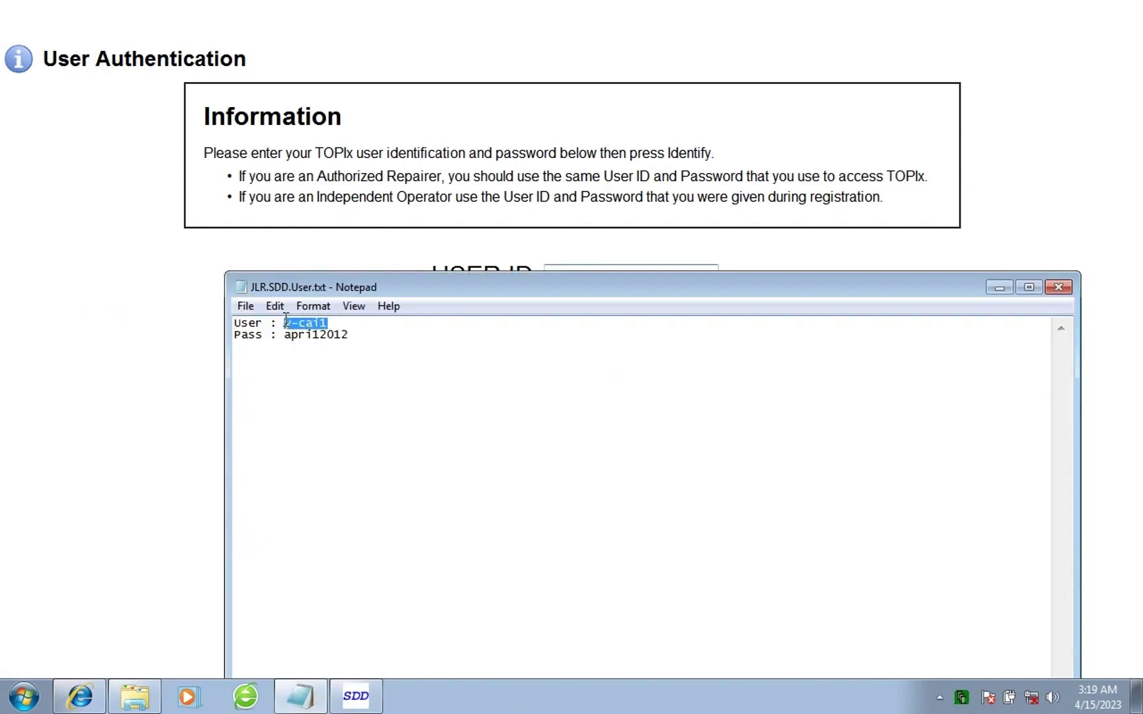
left_click(539, 259)
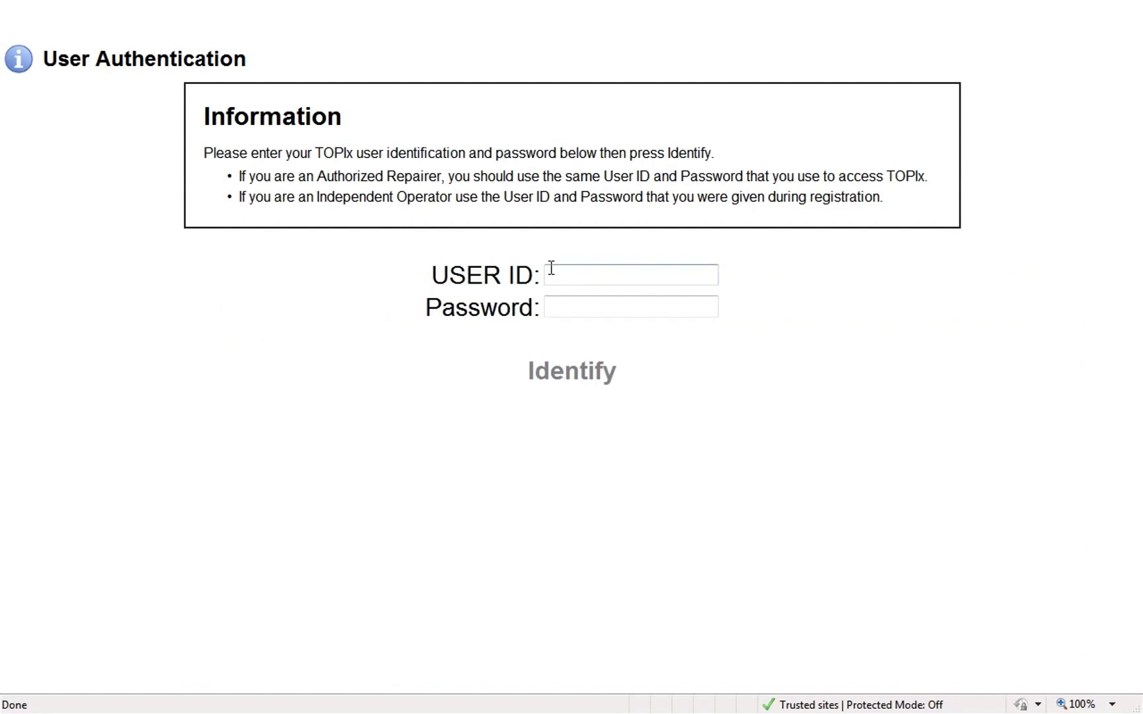
key("ctrl+v")
Copy the password from the note into the Password field and submit with Identify.
key("super")
left_click(303, 695)
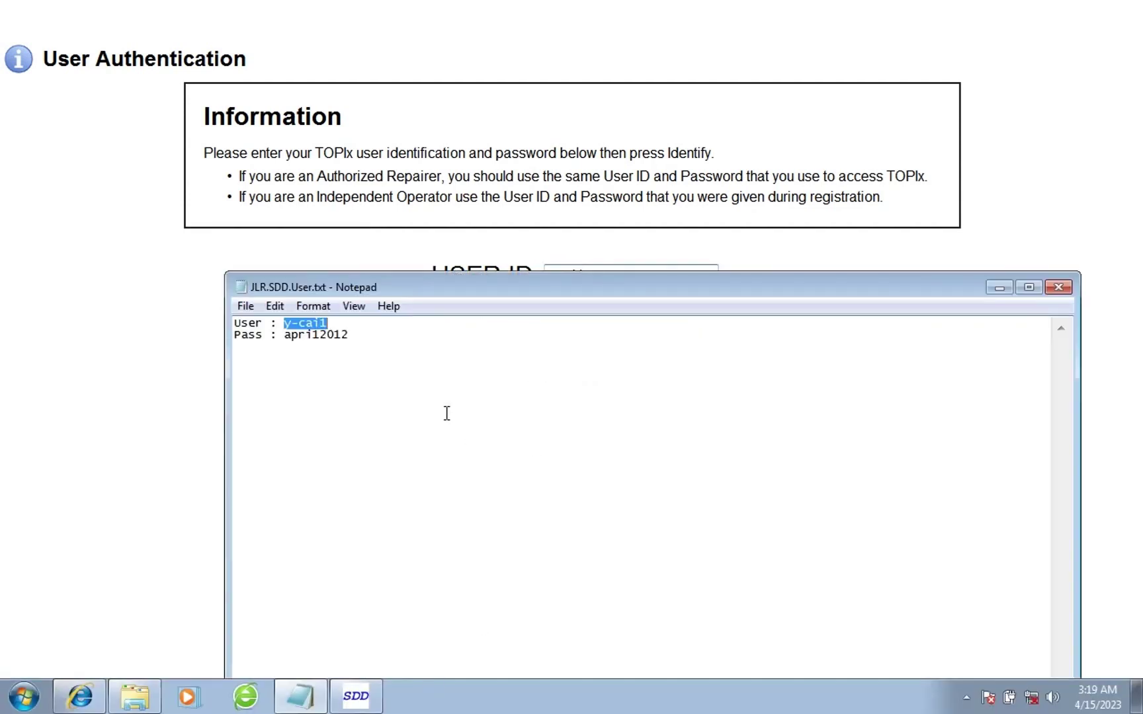
left_click_drag(349, 335, 285, 336)
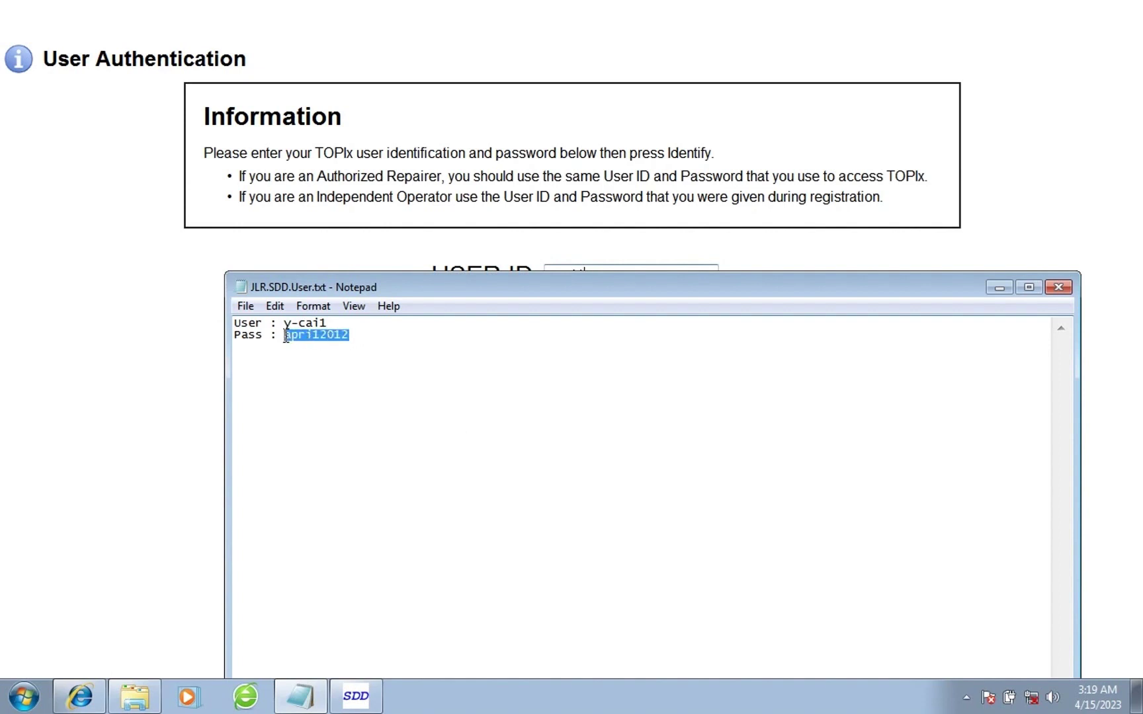
left_click(490, 198)
left_click(554, 308)
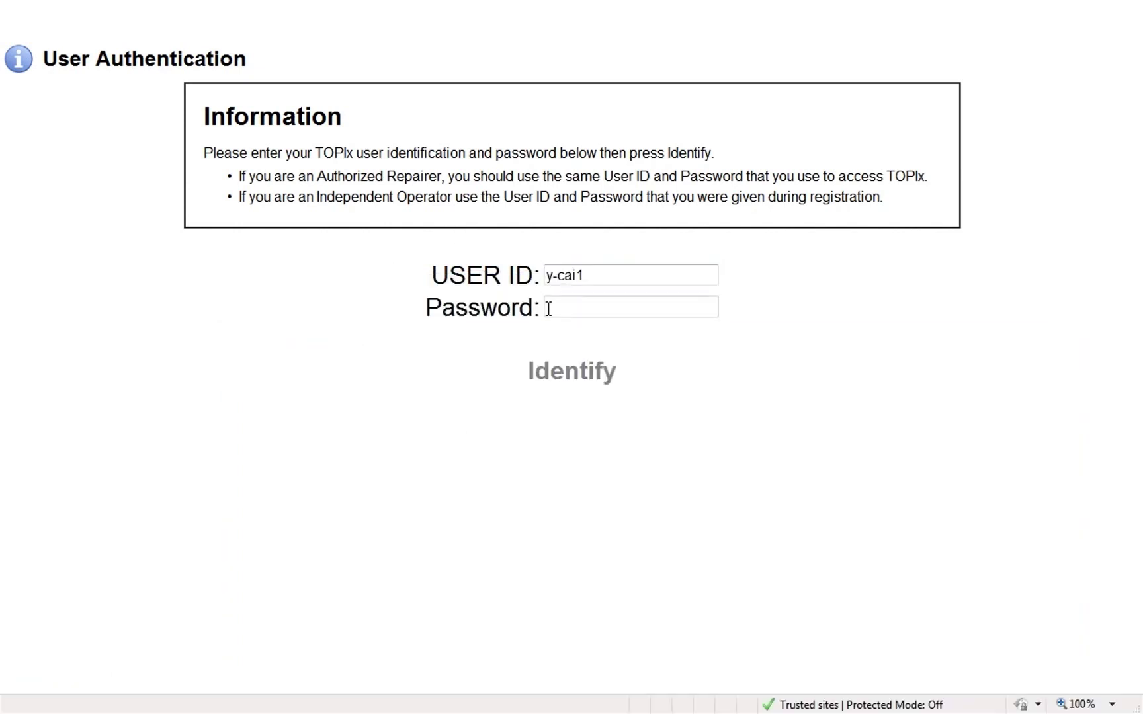
key("ctrl+v")
left_click(586, 371)
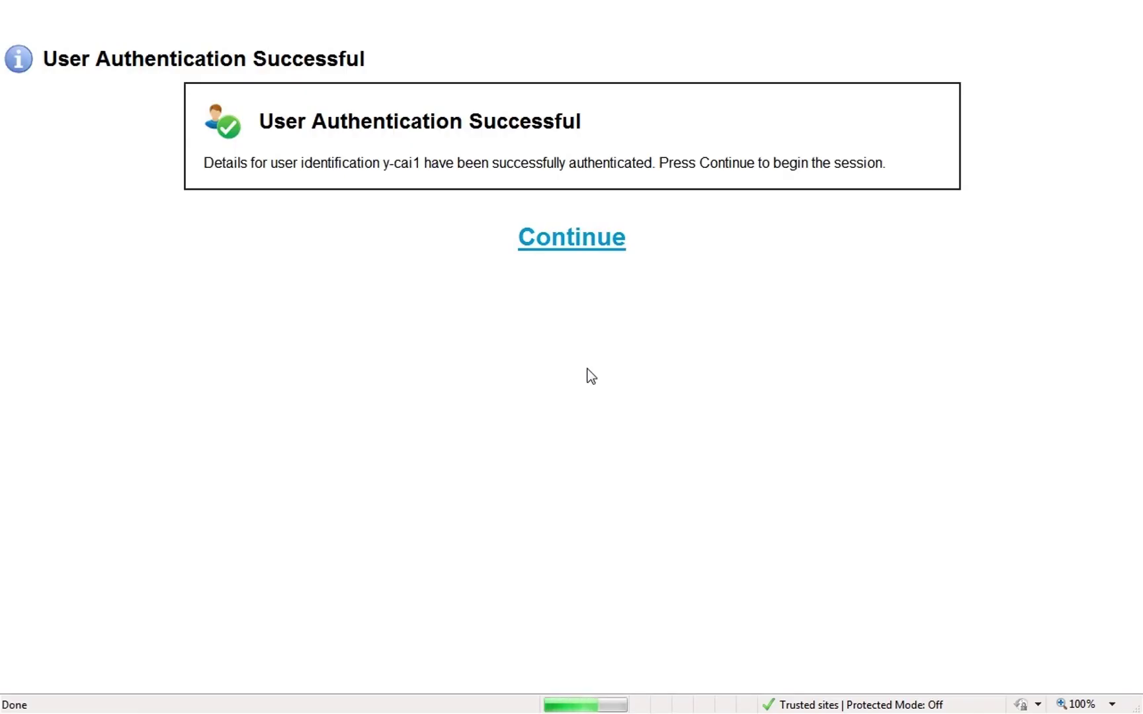
Select dealer Armenia, _FSE, Field Service Engineer - Market Support #01, then continue past the safety warning.
left_click(582, 235)
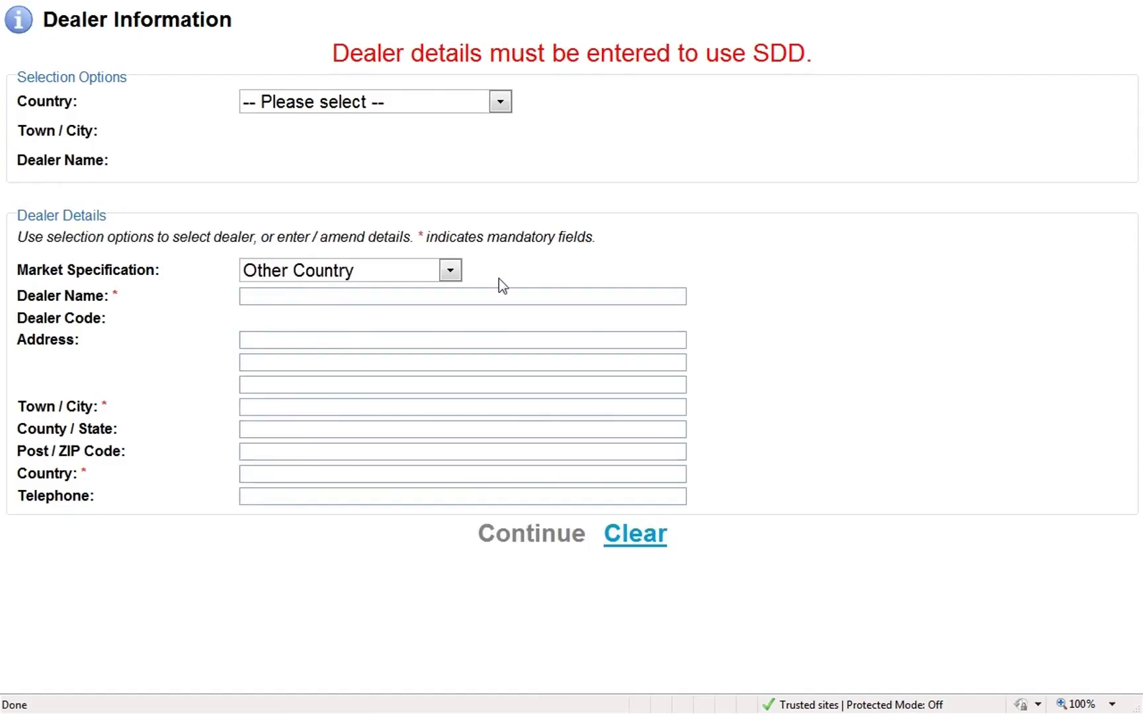
left_click(499, 103)
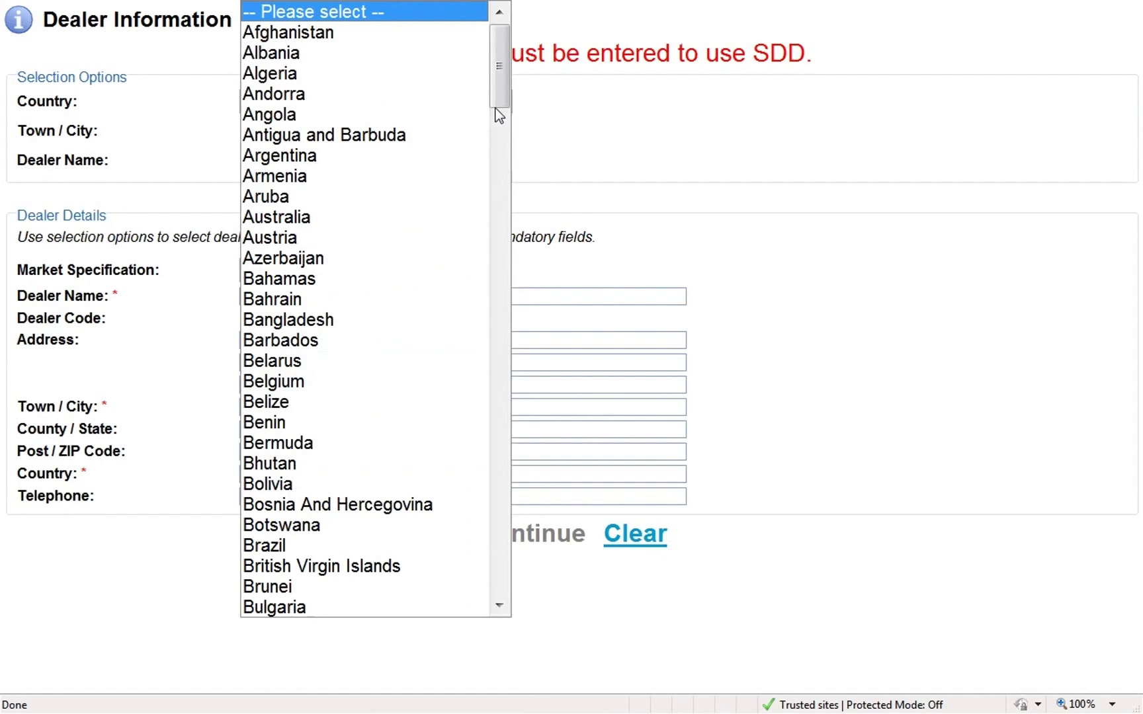
left_click(402, 171)
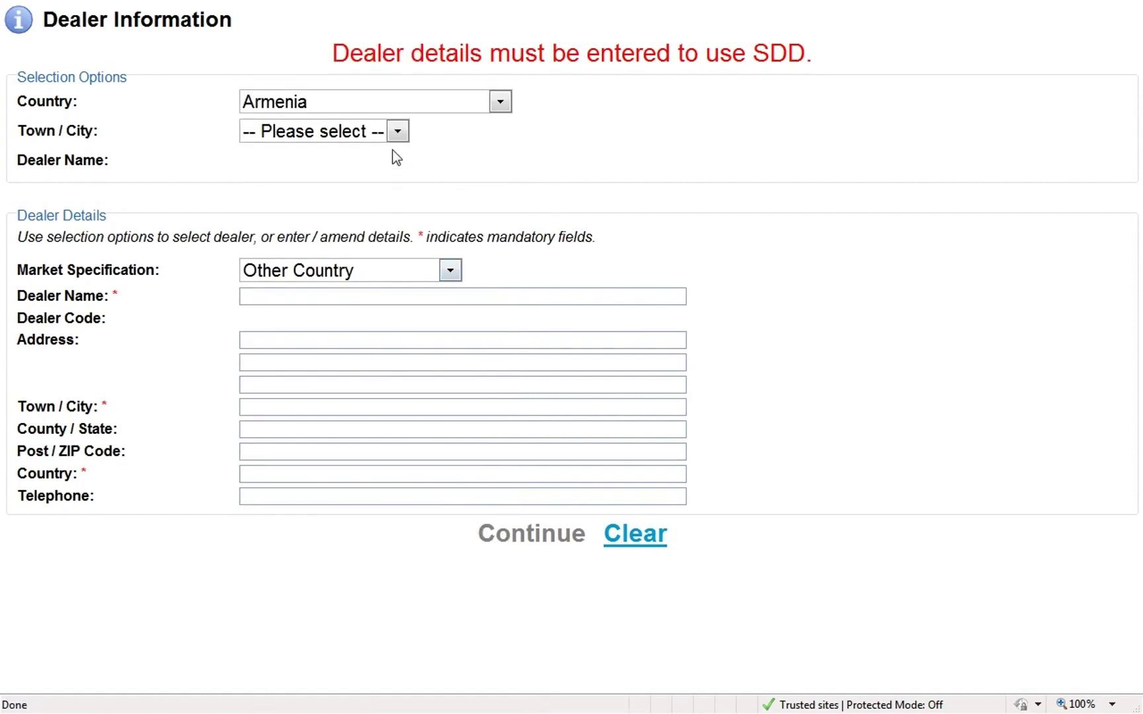
left_click(399, 131)
left_click(358, 174)
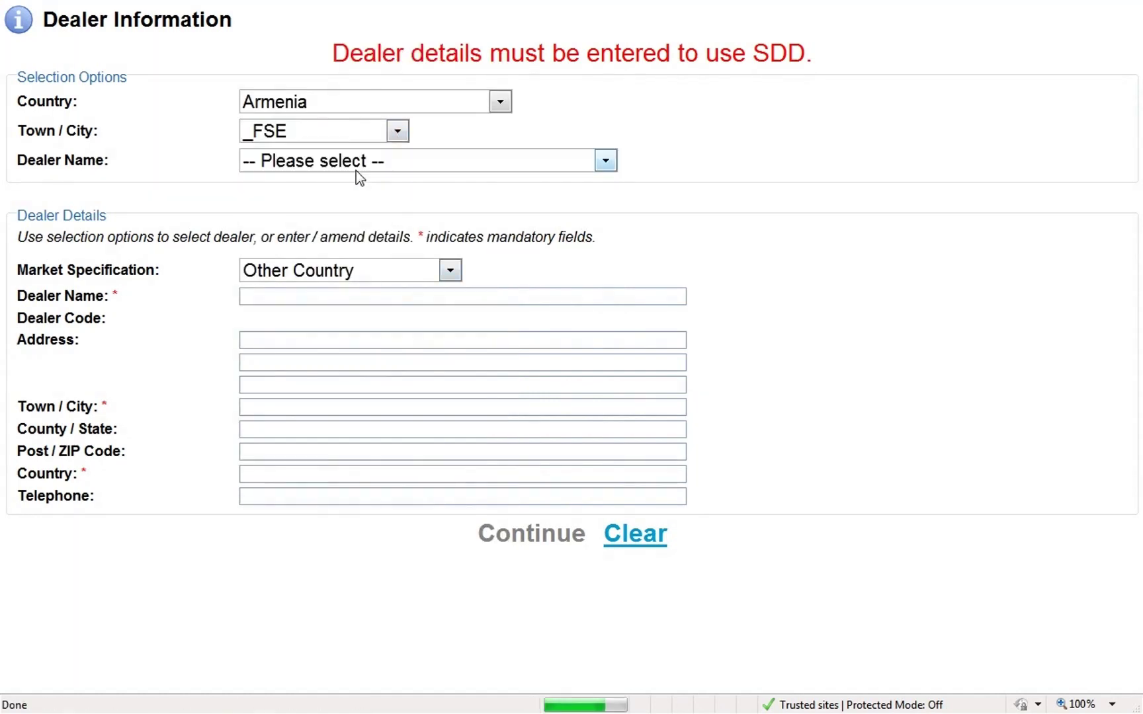
left_click(360, 167)
left_click(348, 198)
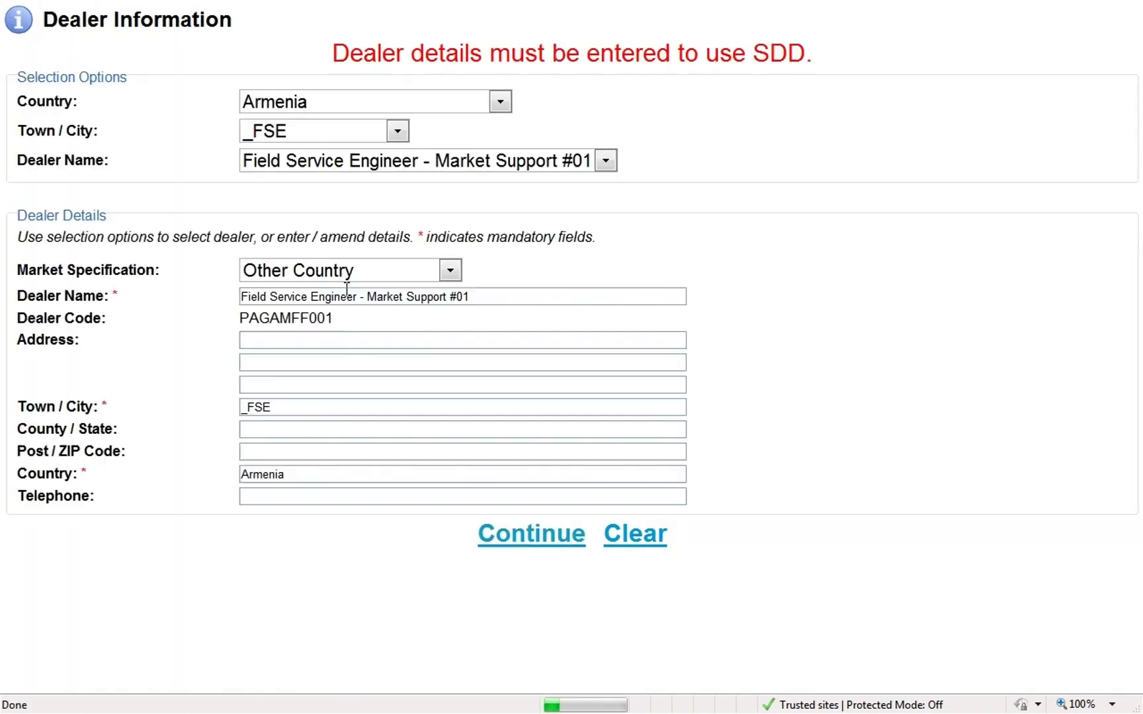
left_click(510, 537)
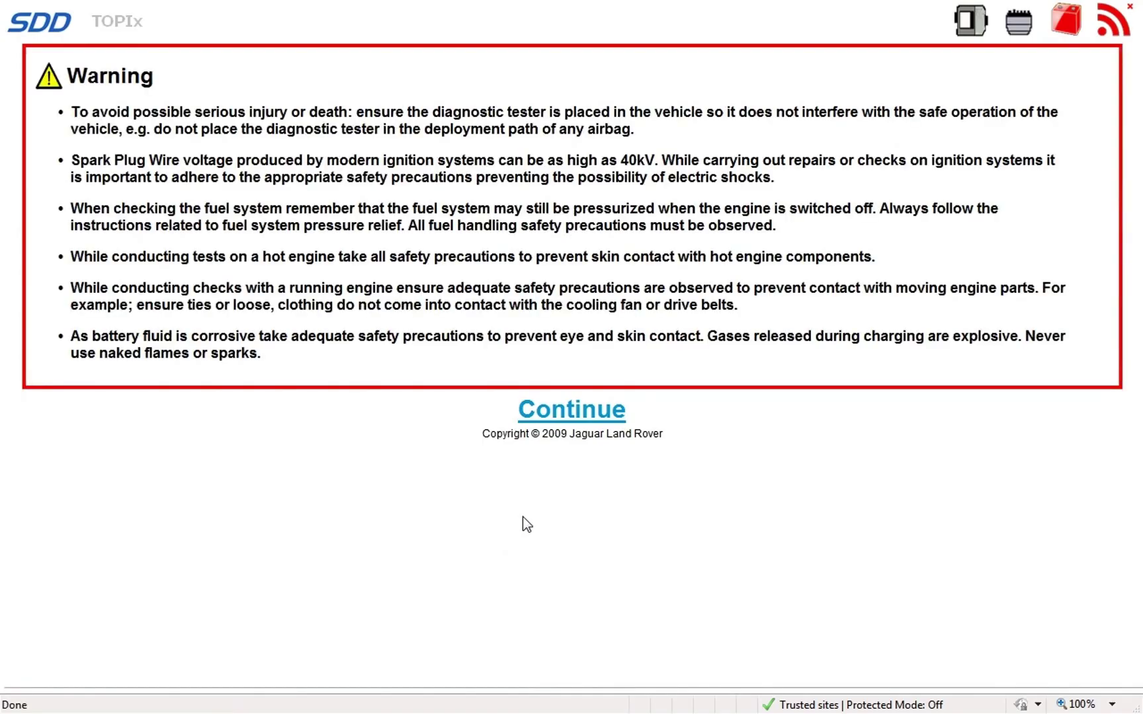
left_click(581, 413)
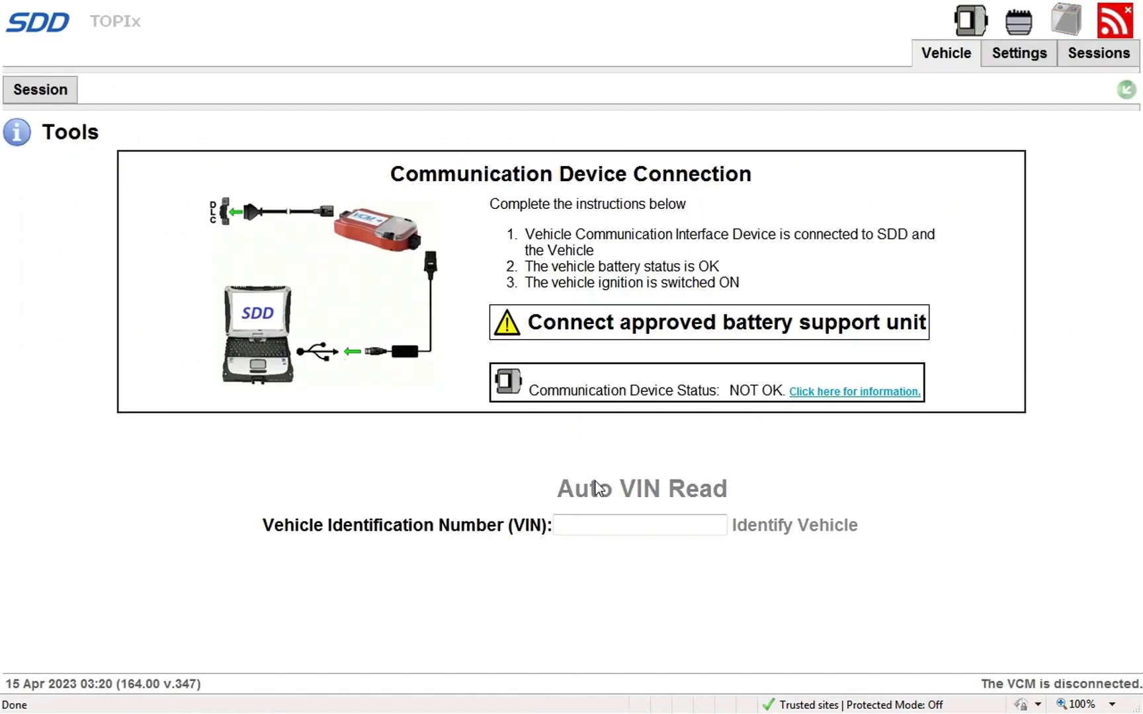
mouse_move(1056, 5)
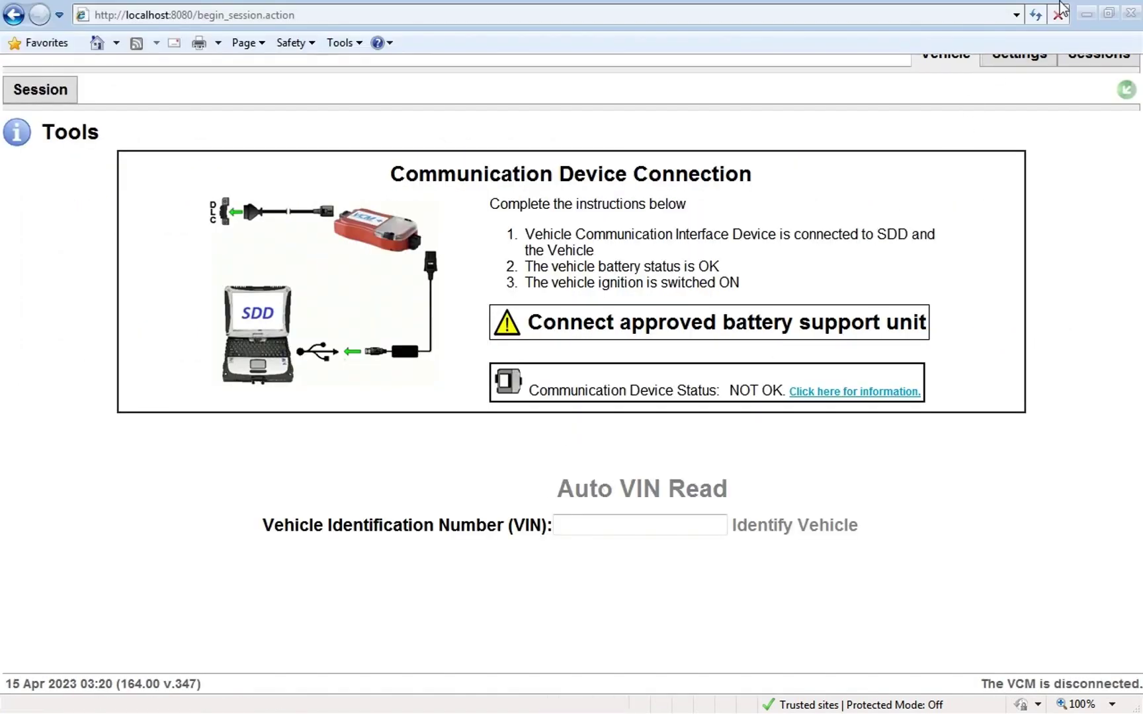
Close the SDD Internet Explorer window, the credentials Notepad and the JLR Application Launcher.
left_click(1131, 14)
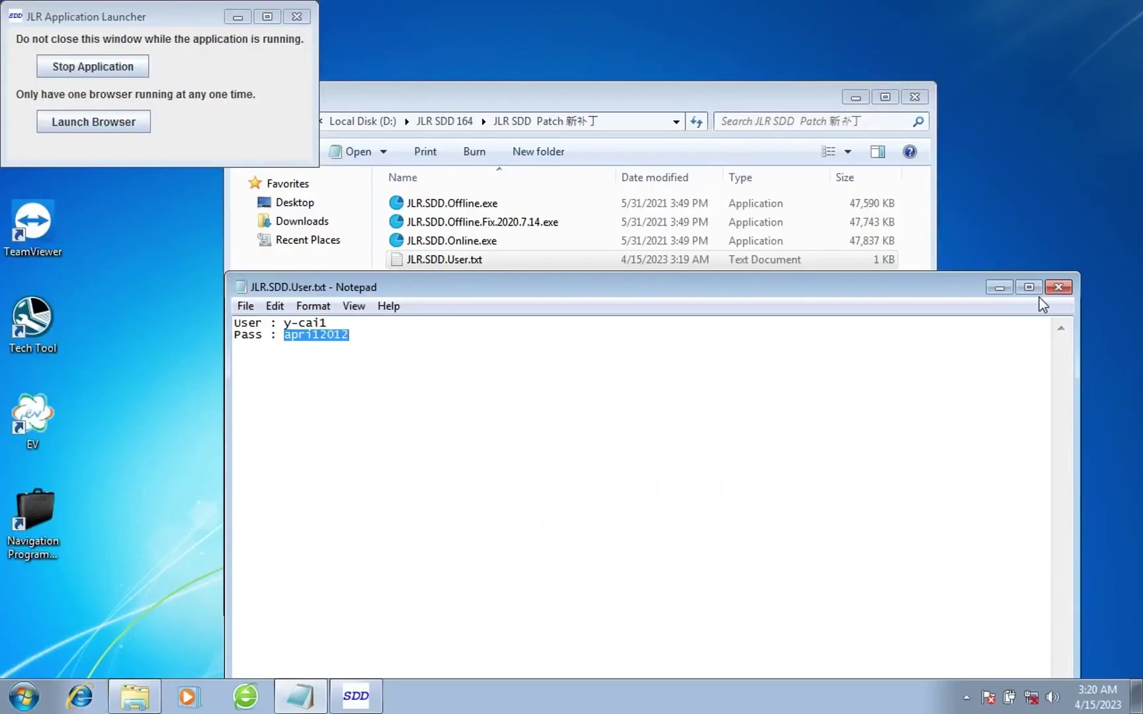
left_click(1057, 287)
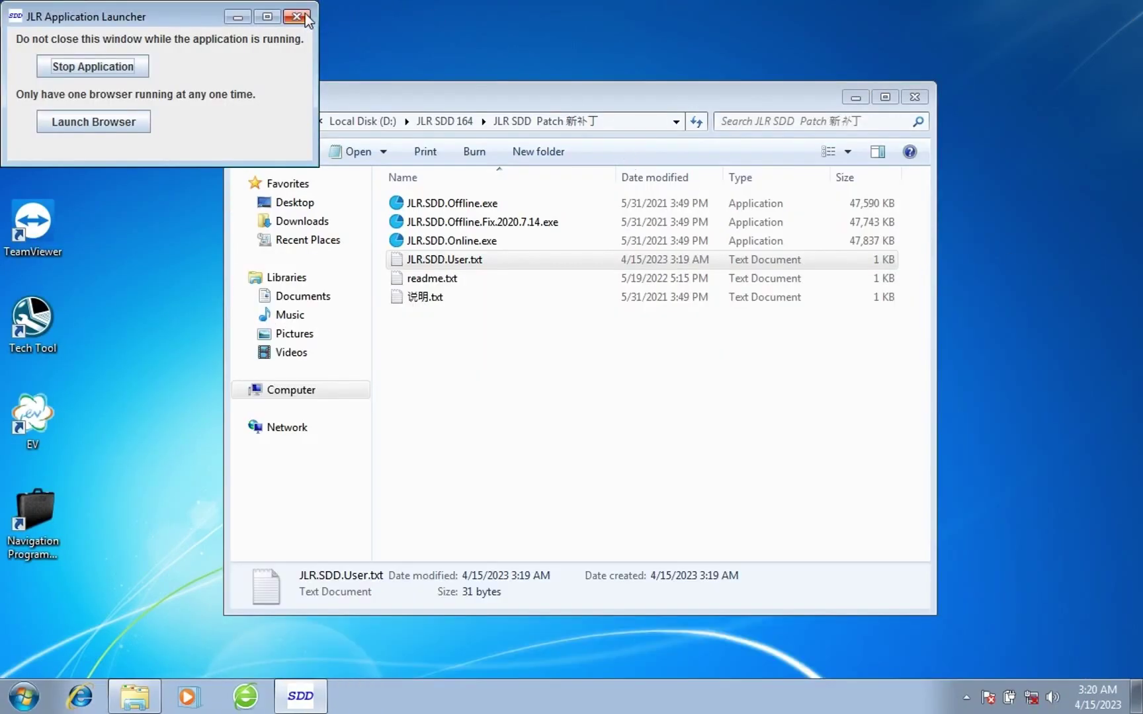
left_click(297, 17)
Run the JLR.SDD.Offline.Fix.2020.7.14.exe patch, confirm OK, and return to the JLR SDD 164 folder.
left_click(444, 224)
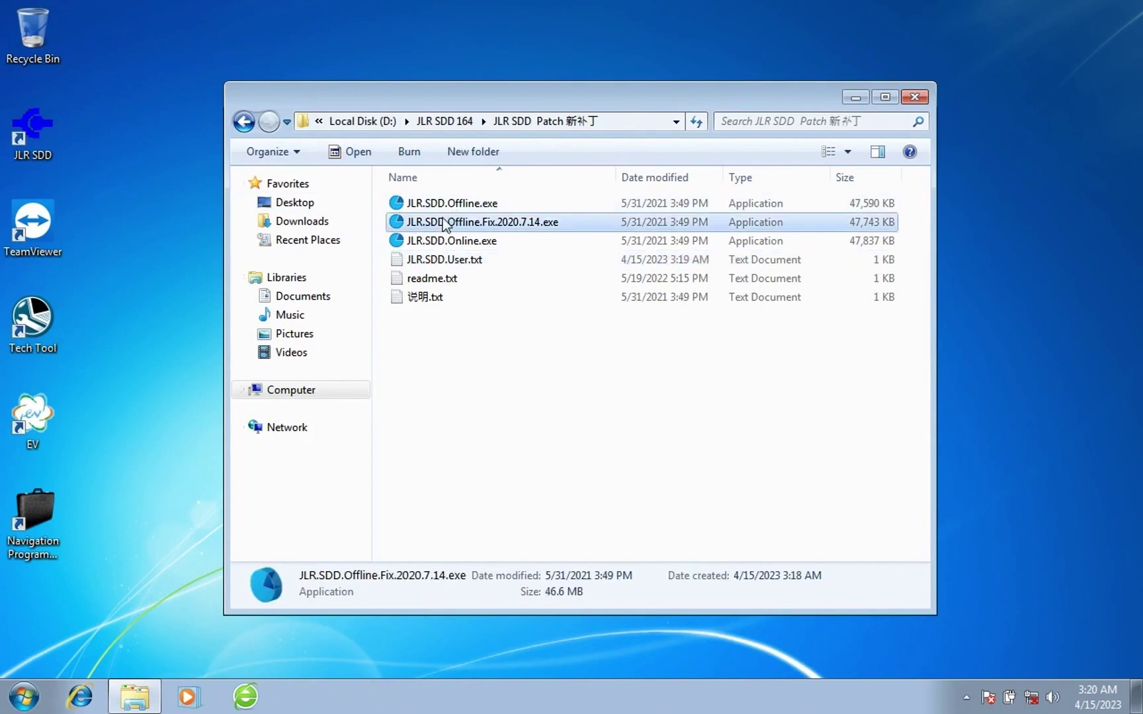
right_click(445, 224)
key("Escape")
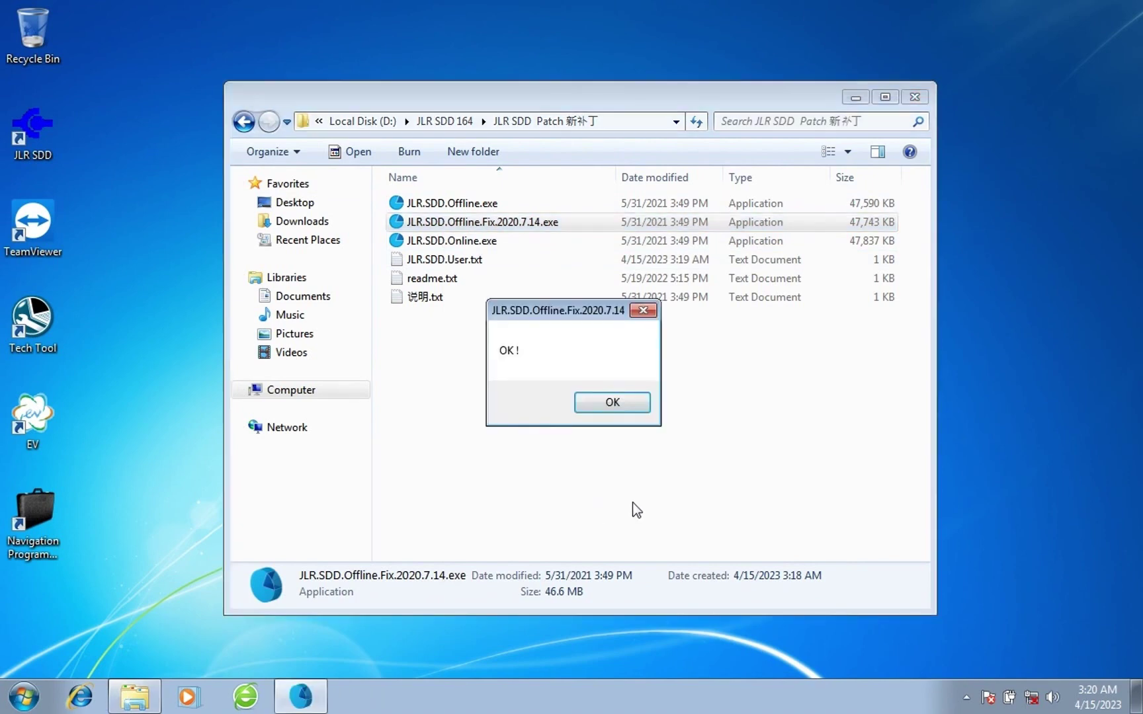
left_click(624, 402)
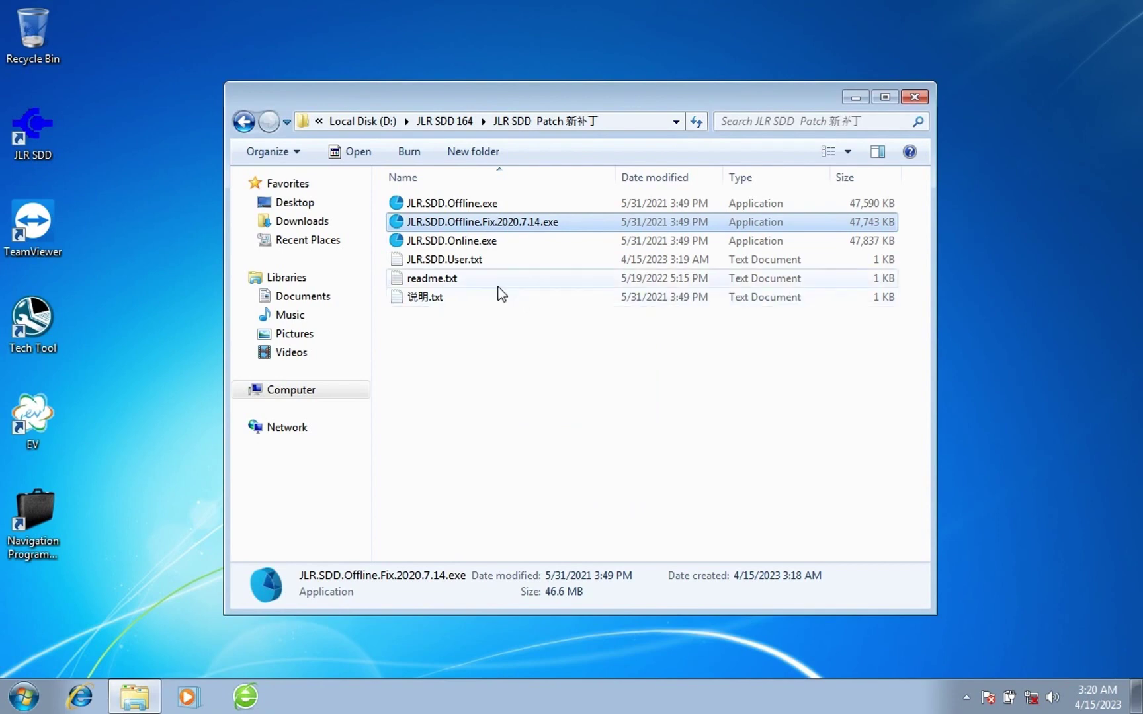
left_click(243, 121)
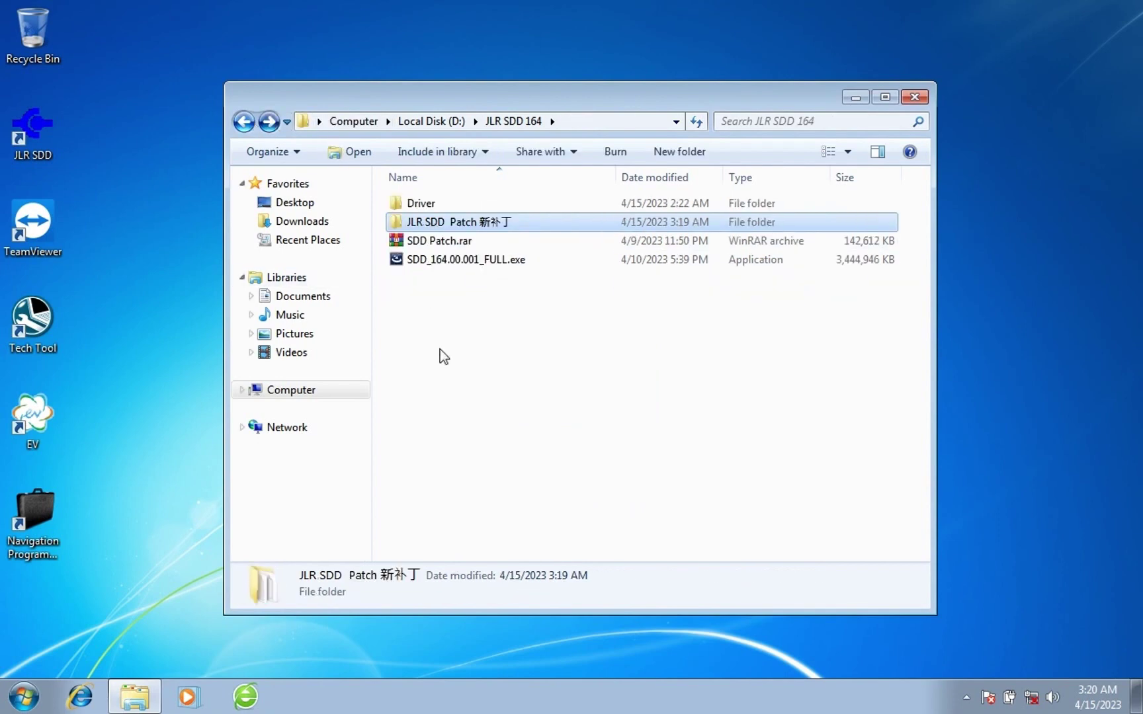
left_click(478, 370)
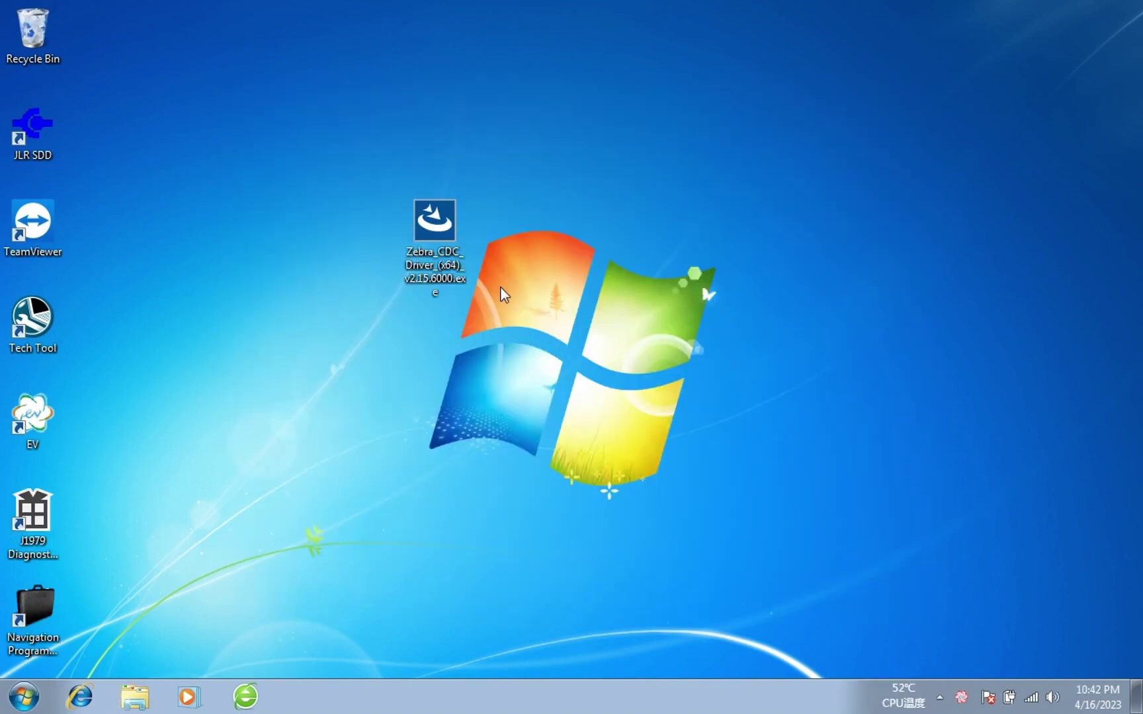
left_click(443, 240)
right_click(444, 241)
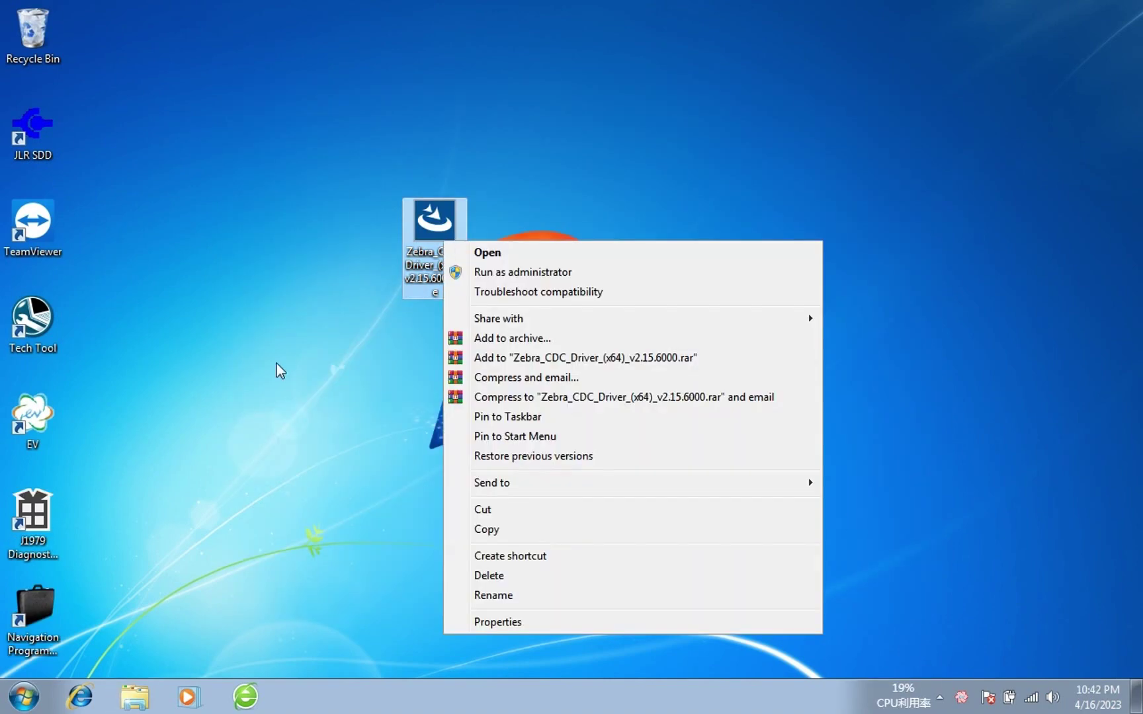
left_click(278, 370)
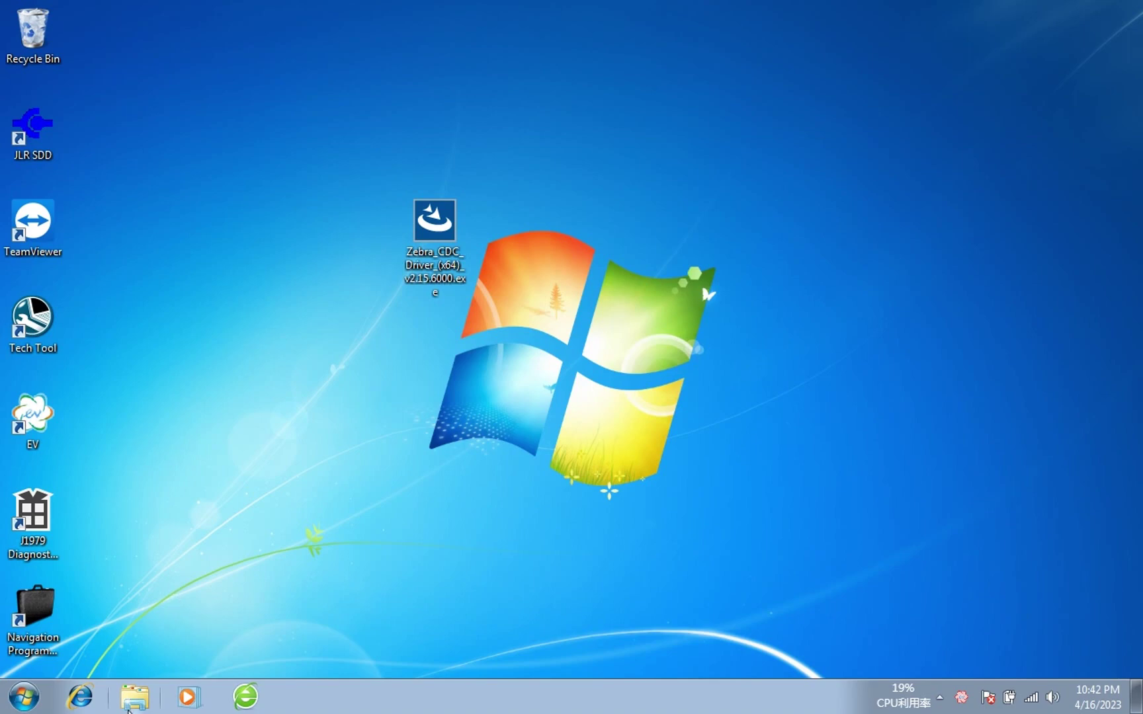
left_click(133, 698)
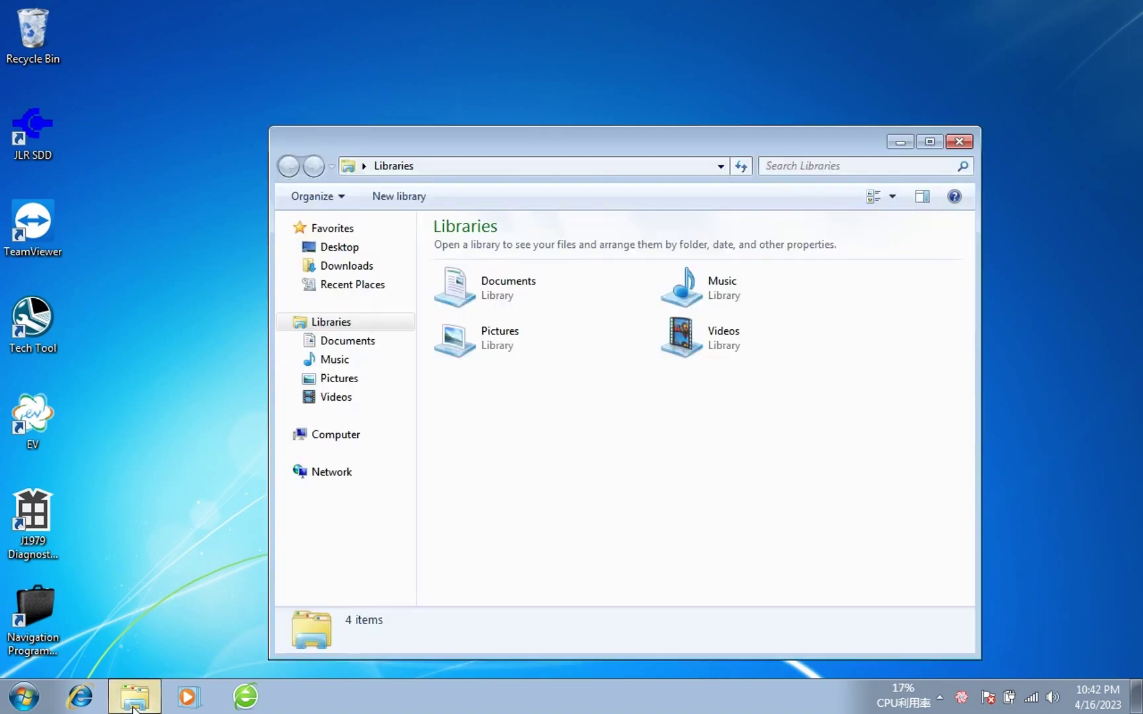
right_click(336, 434)
left_click(396, 636)
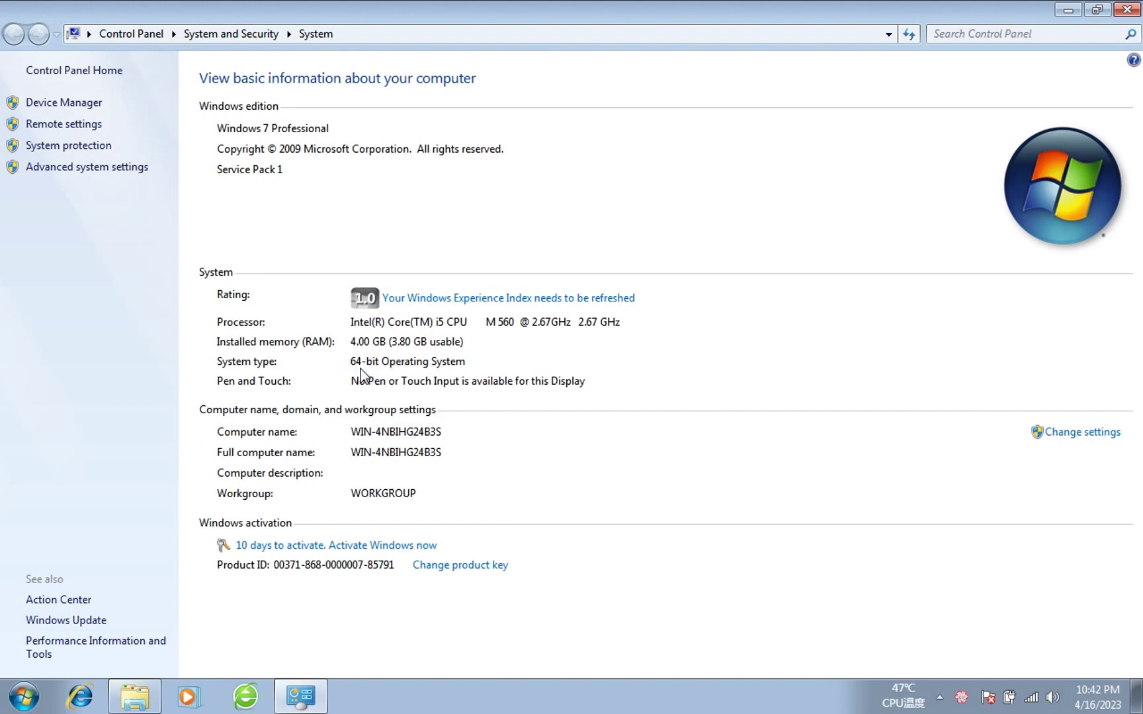
left_click(1127, 11)
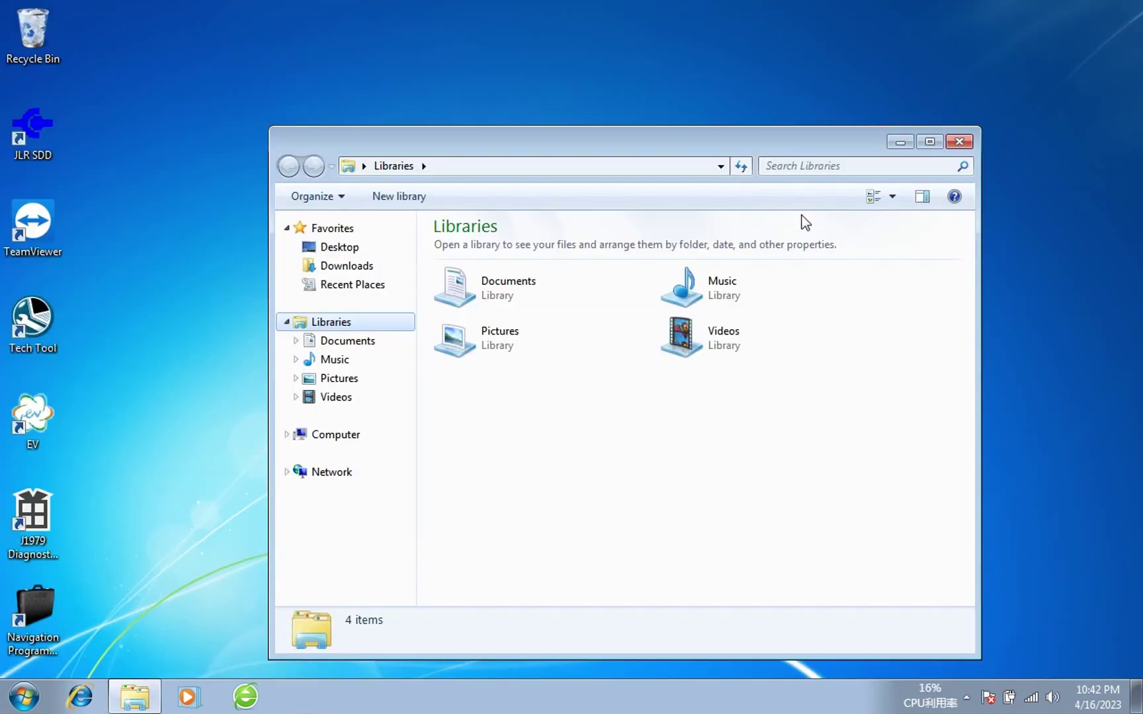
left_click(959, 142)
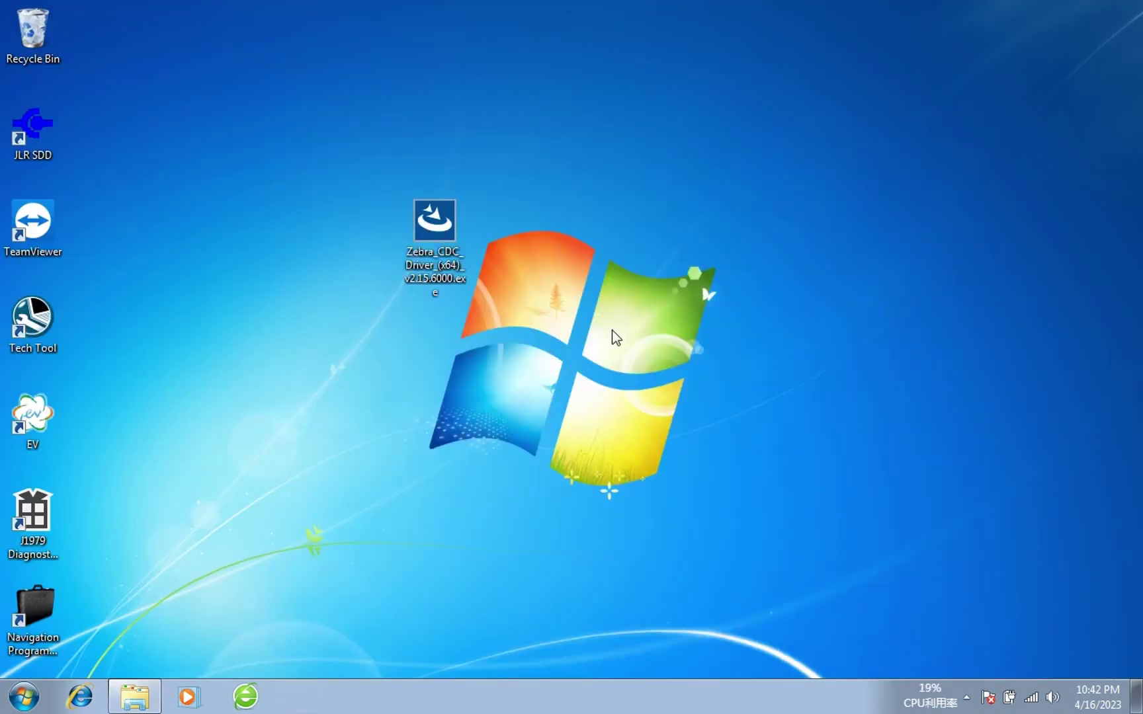
left_click(442, 261)
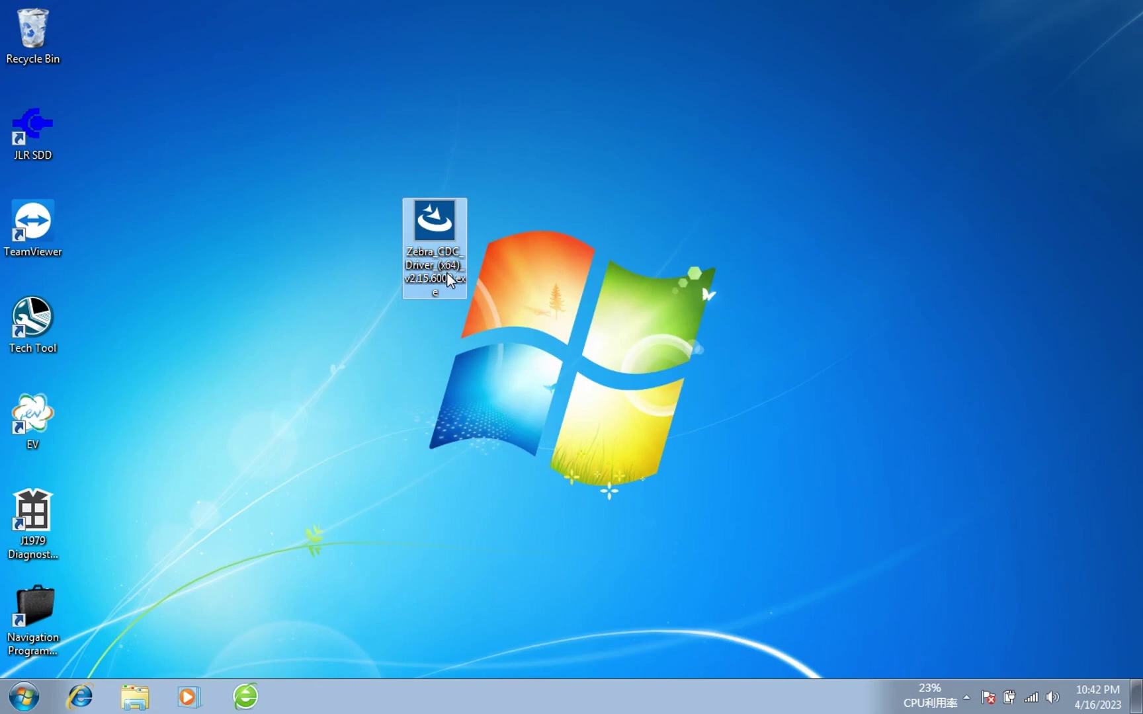
right_click(432, 227)
Install the Zebra Windows 7 CDC Driver (64bit), choosing to restart later, and finish the wizard.
left_click(450, 238)
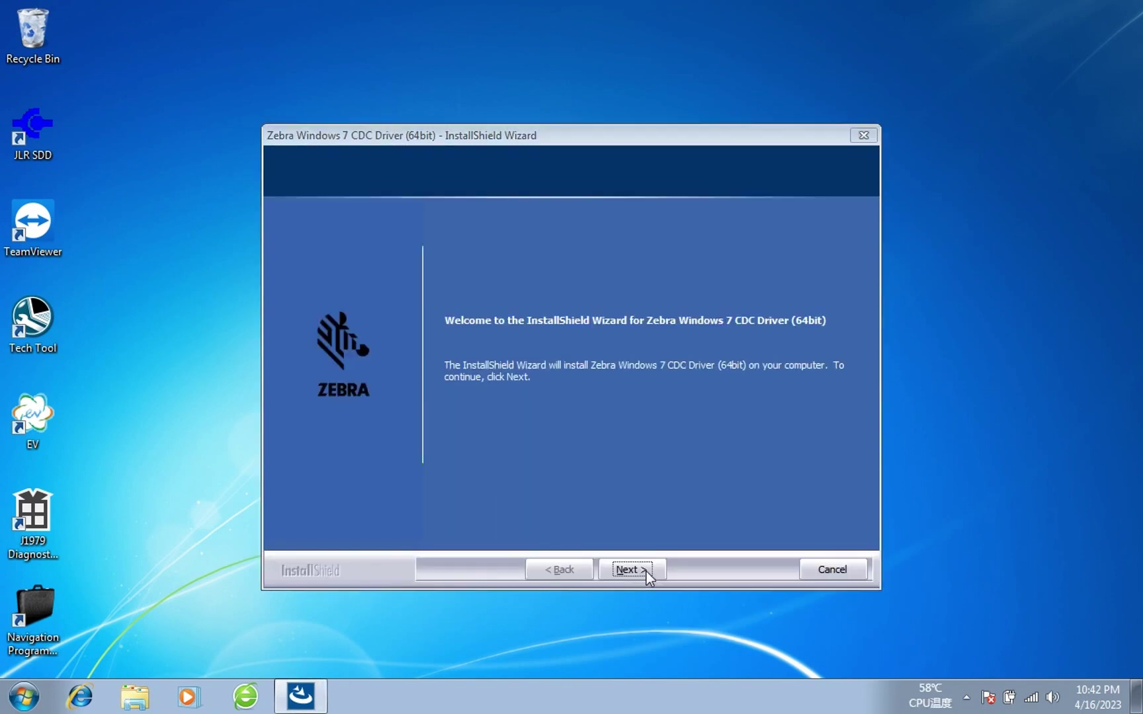
left_click(646, 571)
left_click(642, 564)
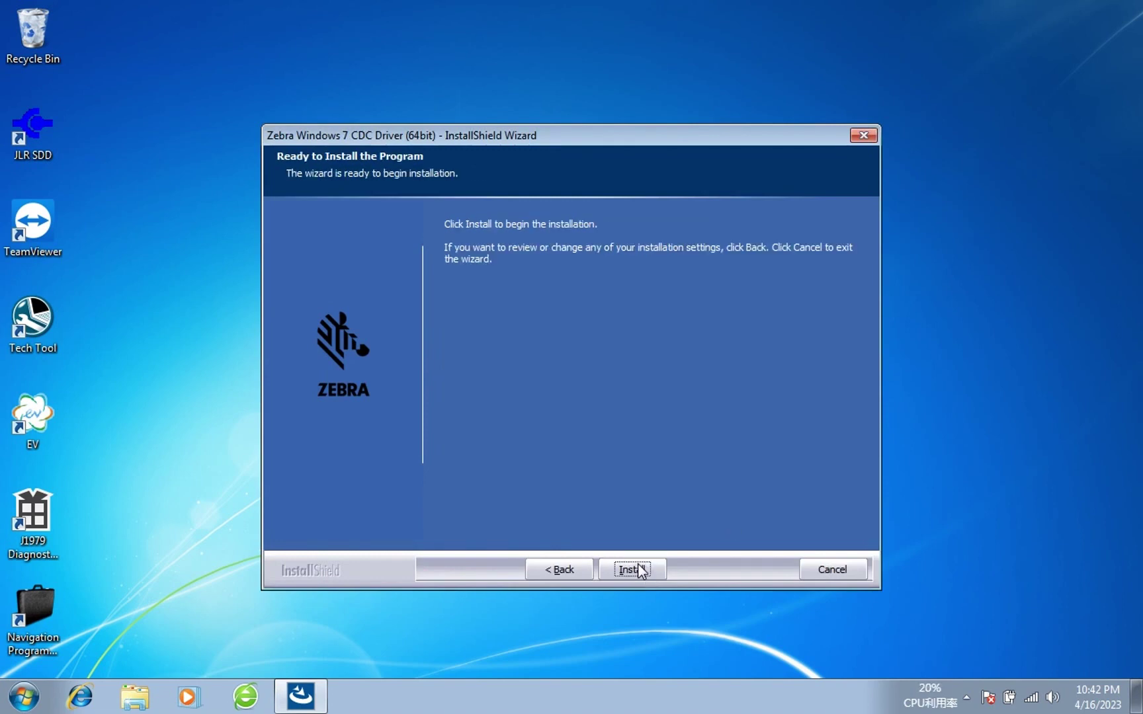
left_click(638, 569)
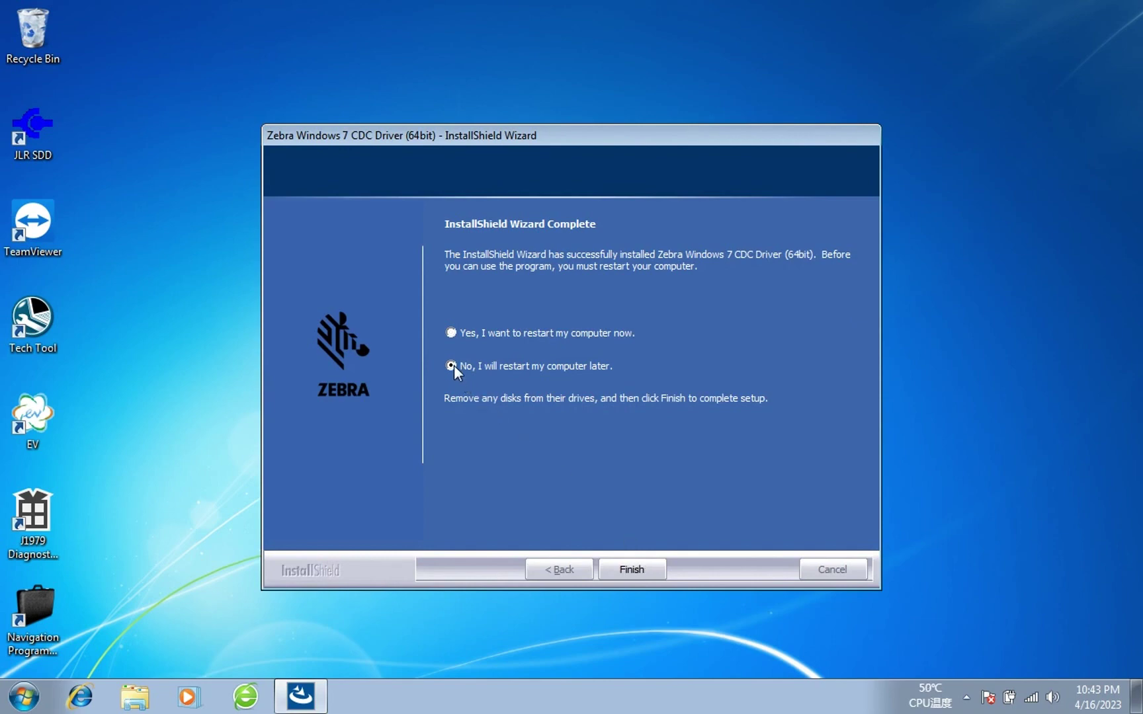
left_click(632, 570)
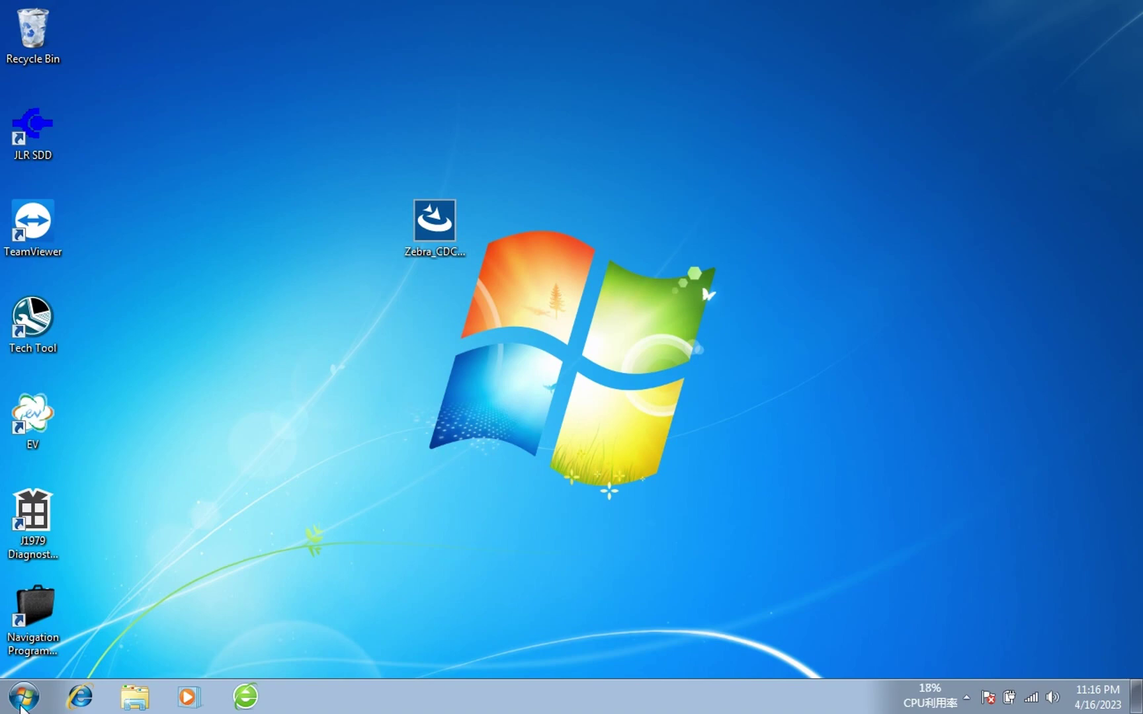
Open Device Manager through Computer Management and start a driver update for the N32G43x Port.
left_click(23, 697)
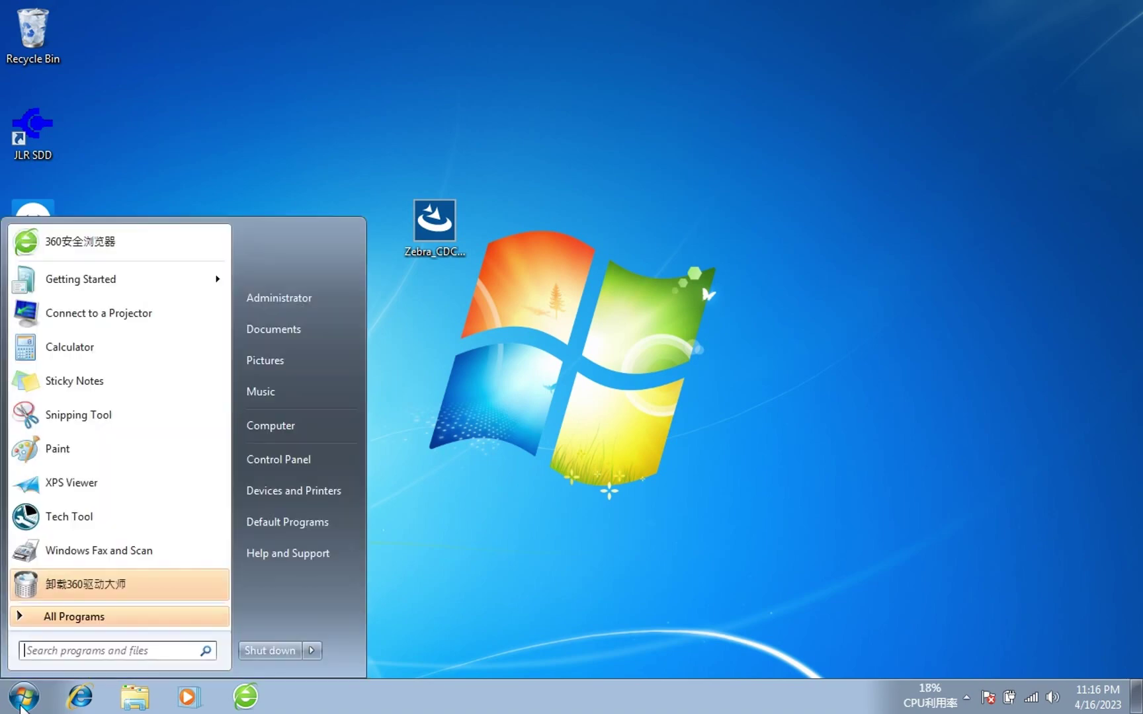
right_click(324, 426)
left_click(400, 455)
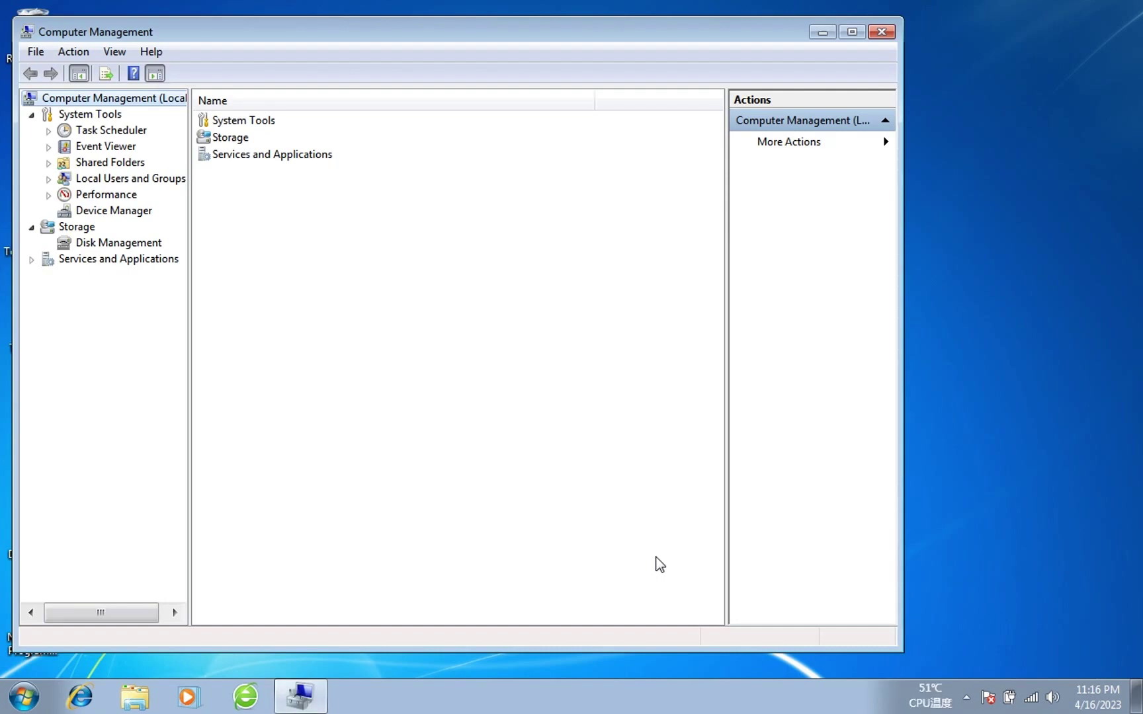
left_click(116, 213)
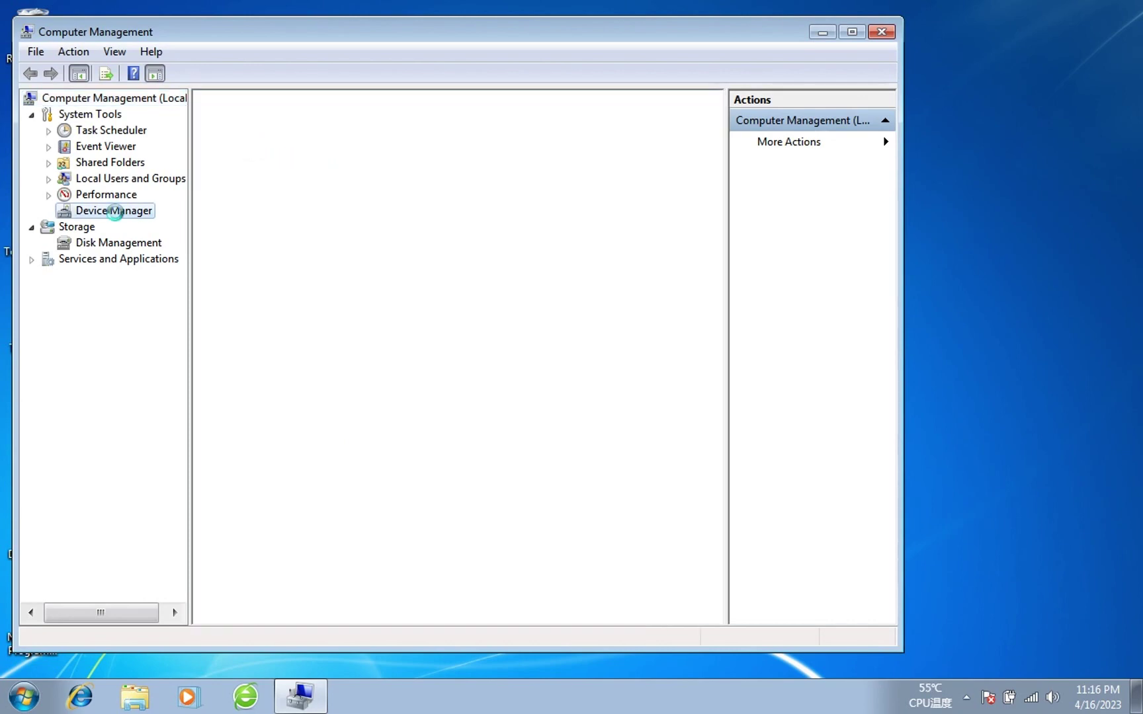
left_click(291, 388)
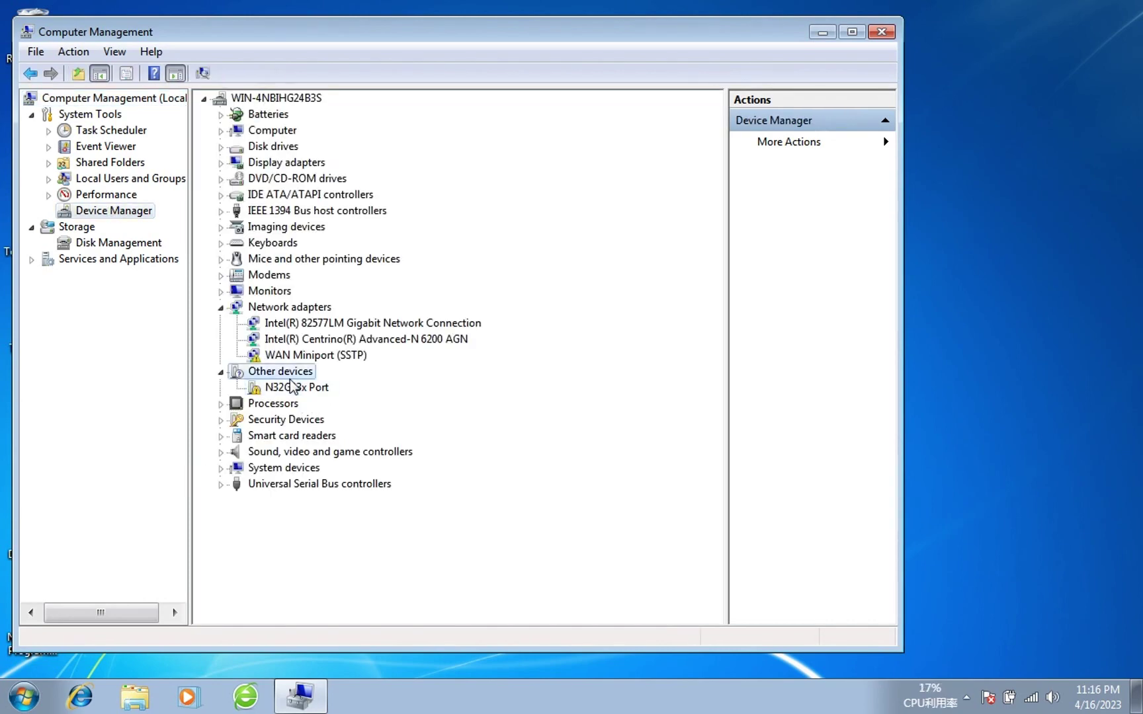
right_click(289, 393)
left_click(317, 399)
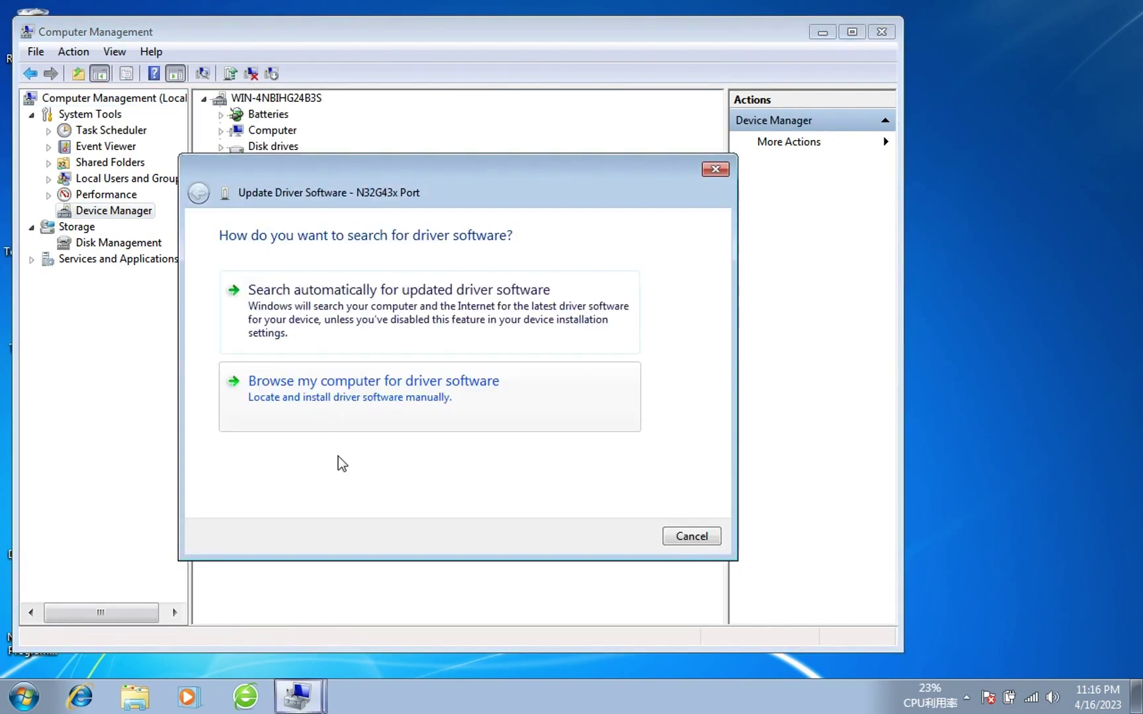
Browse to pick the driver from a list and select the Ports (COM & LPT) device type.
left_click(442, 383)
left_click(523, 438)
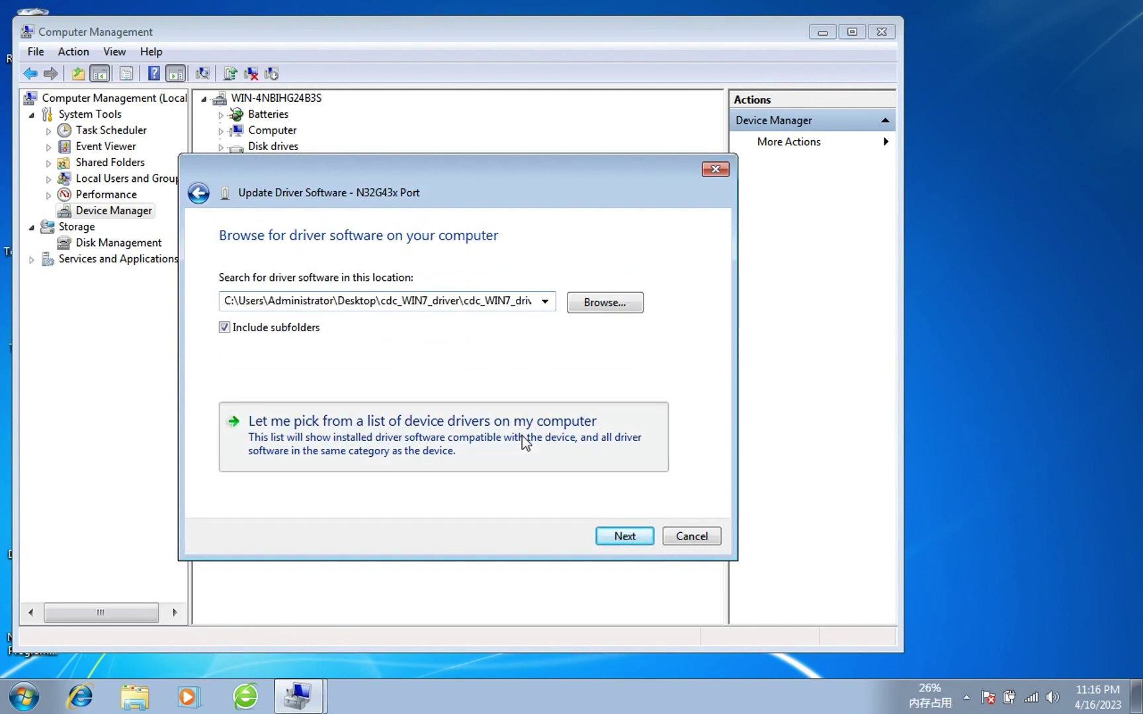
left_click_drag(665, 329, 668, 341)
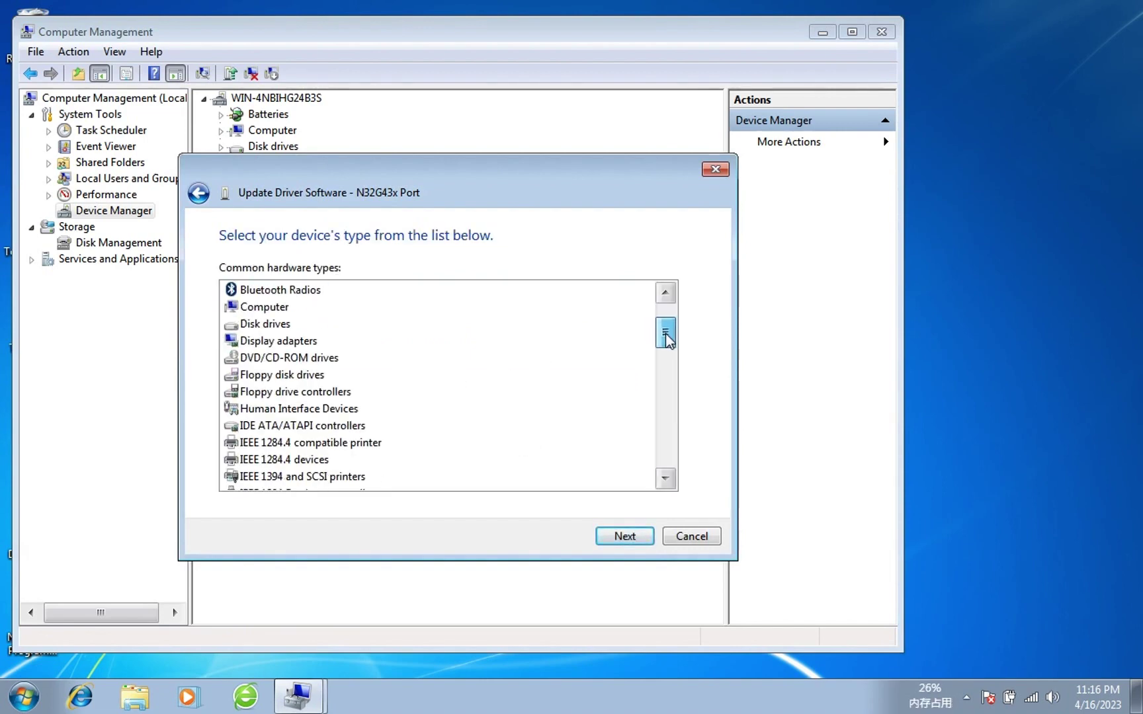
left_click(666, 478)
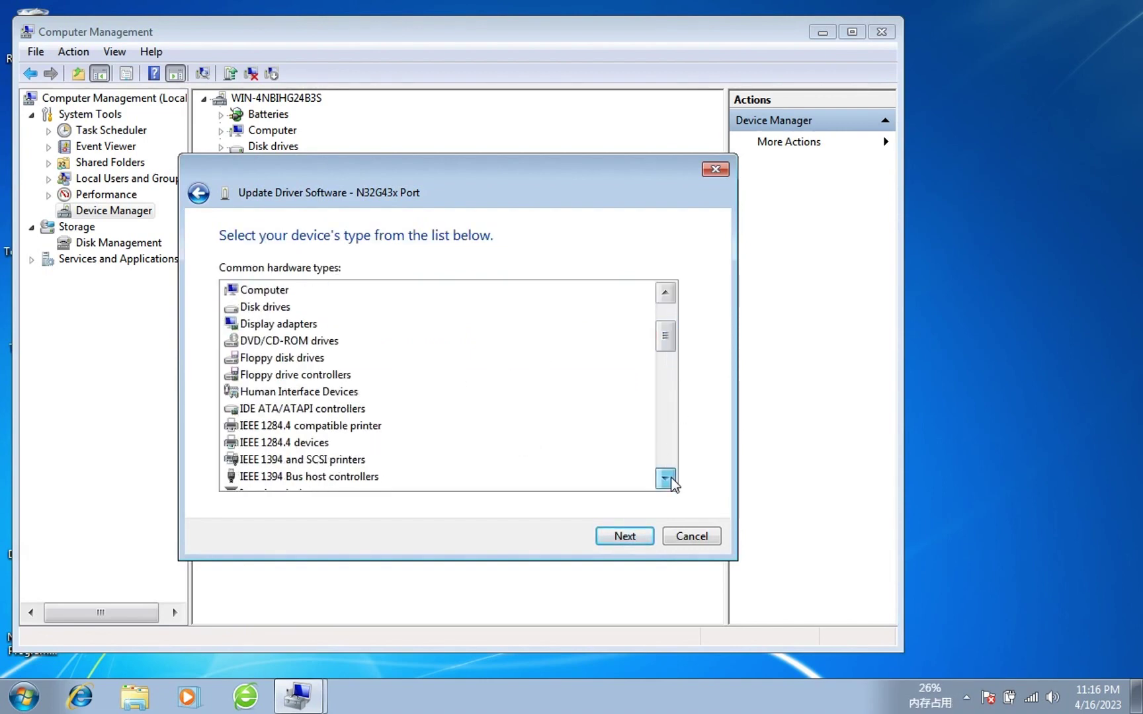
left_click(667, 479)
left_click(671, 481)
left_click(670, 478)
left_click(671, 478)
left_click(671, 478)
left_click(671, 479)
left_click(670, 478)
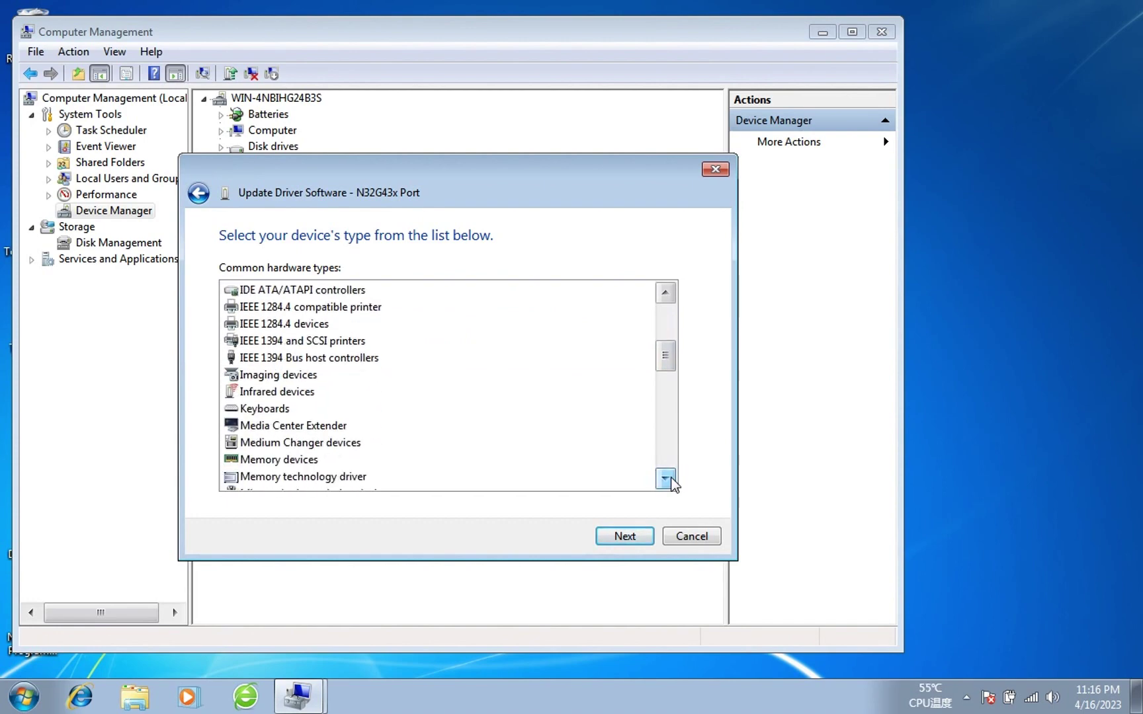
left_click(671, 478)
left_click(666, 479)
left_click(666, 478)
left_click(665, 478)
left_click(666, 478)
left_click(666, 478)
left_click(666, 478)
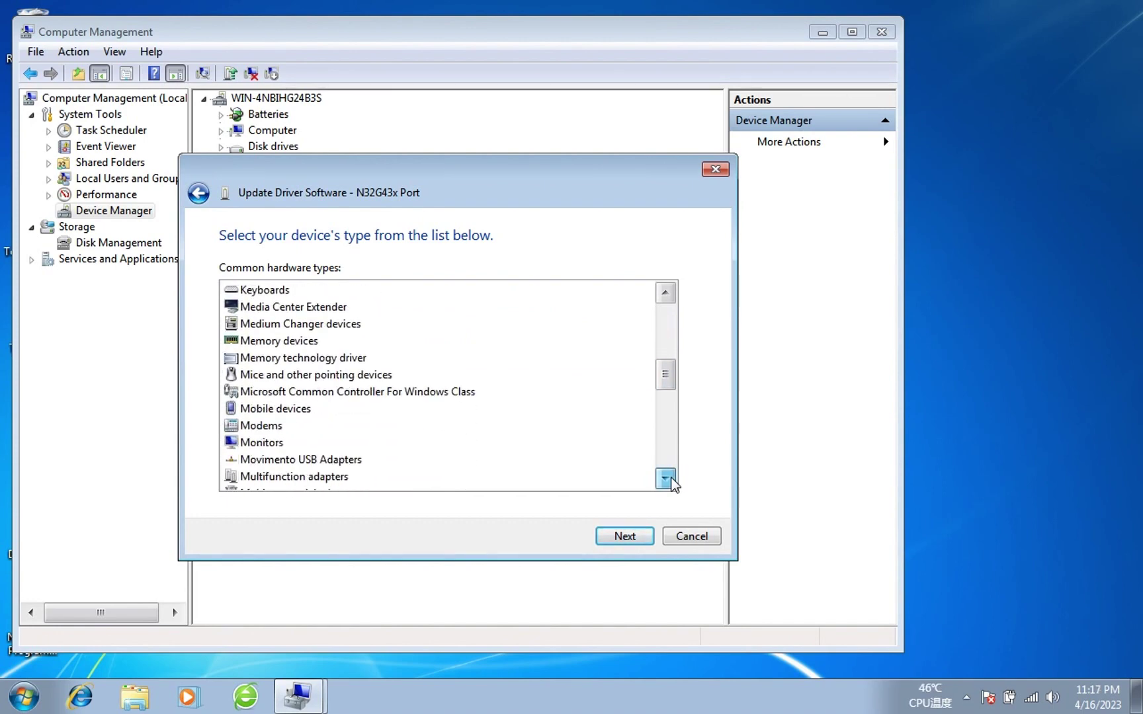
left_click(666, 478)
left_click(666, 479)
left_click(666, 478)
left_click(666, 478)
left_click(666, 478)
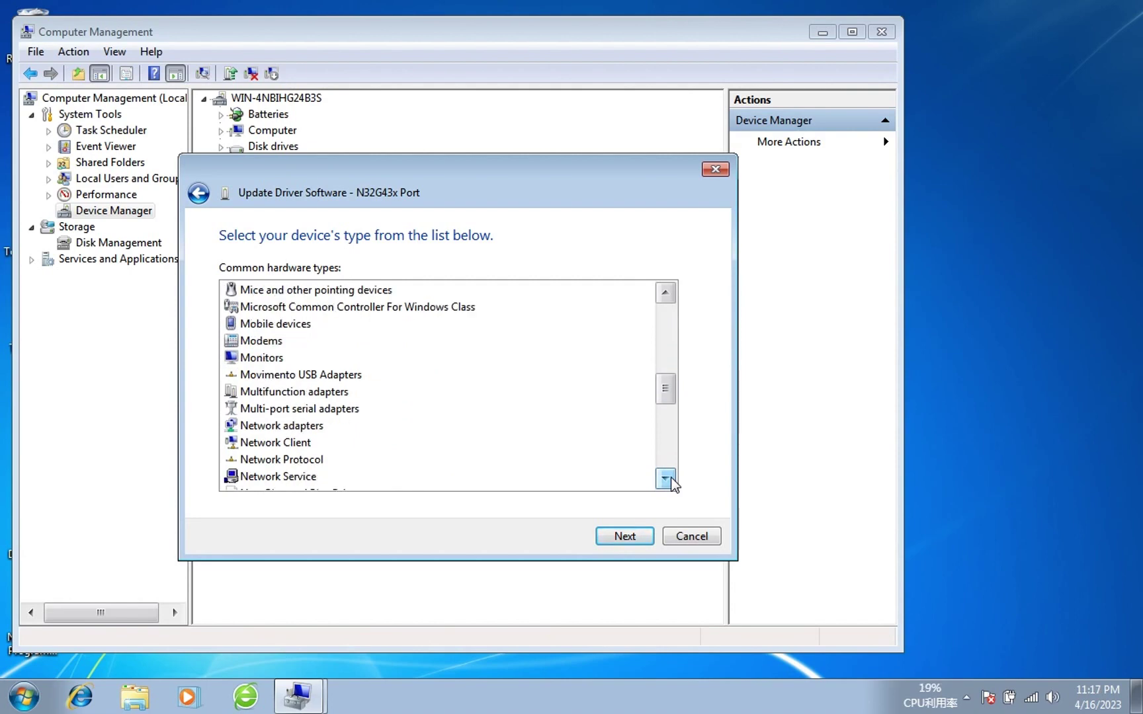
left_click(666, 478)
left_click(666, 479)
left_click(666, 478)
left_click(666, 478)
left_click(666, 479)
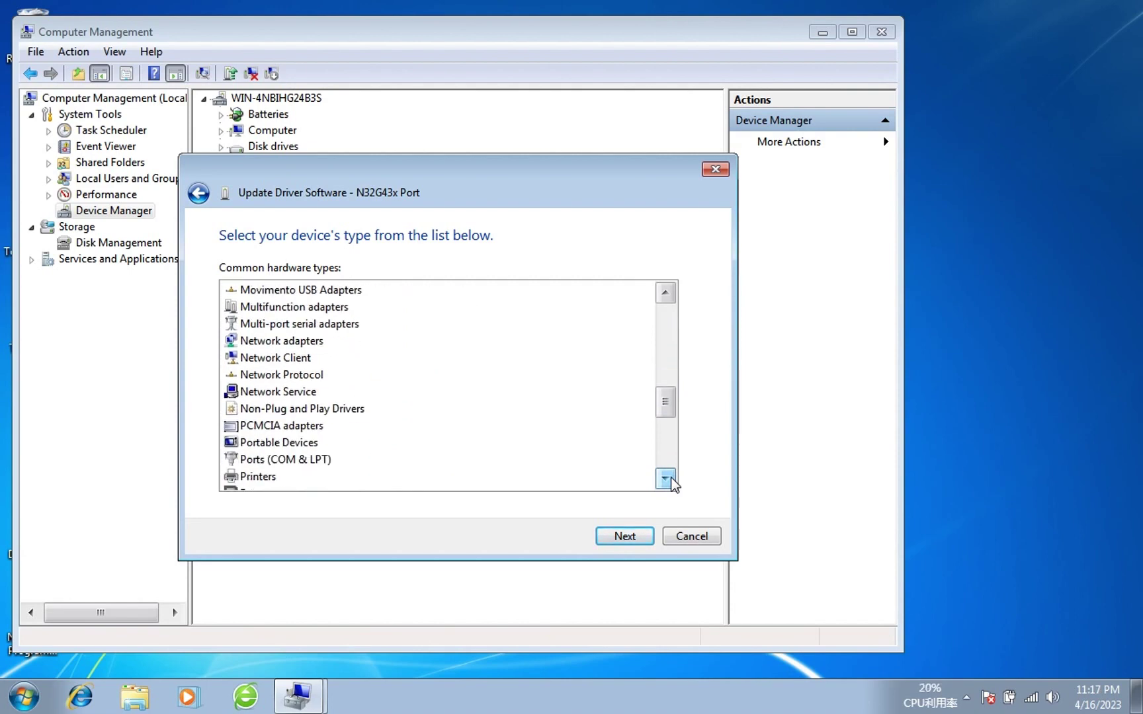
left_click(316, 460)
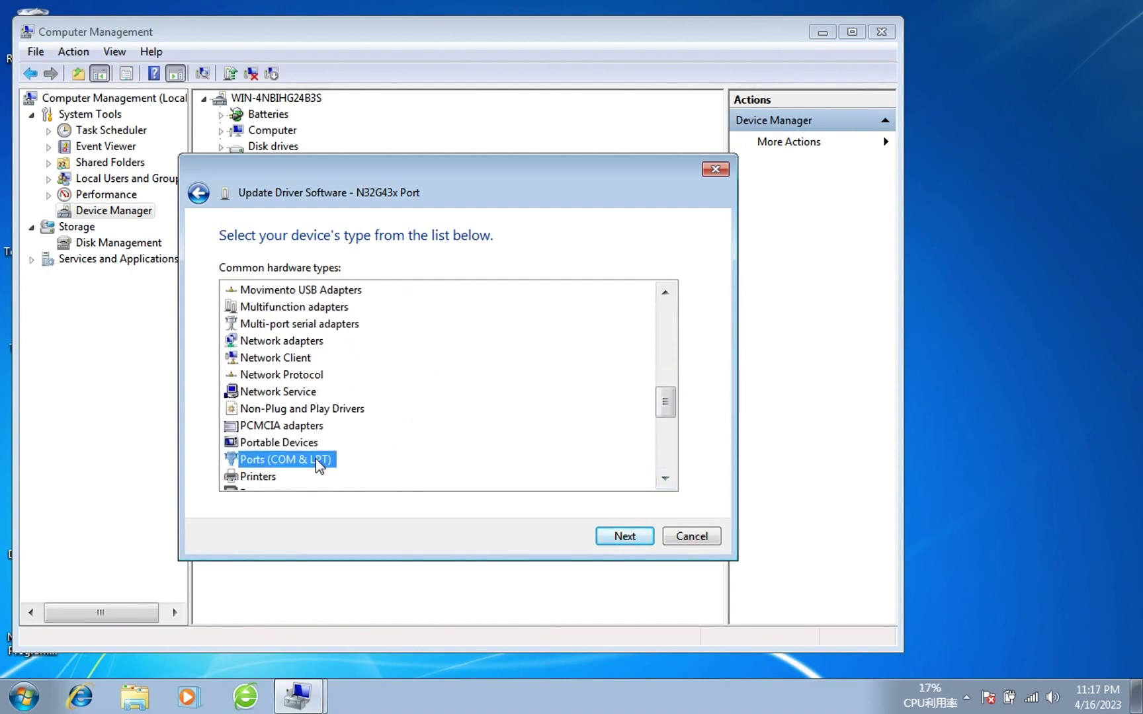
left_click(625, 537)
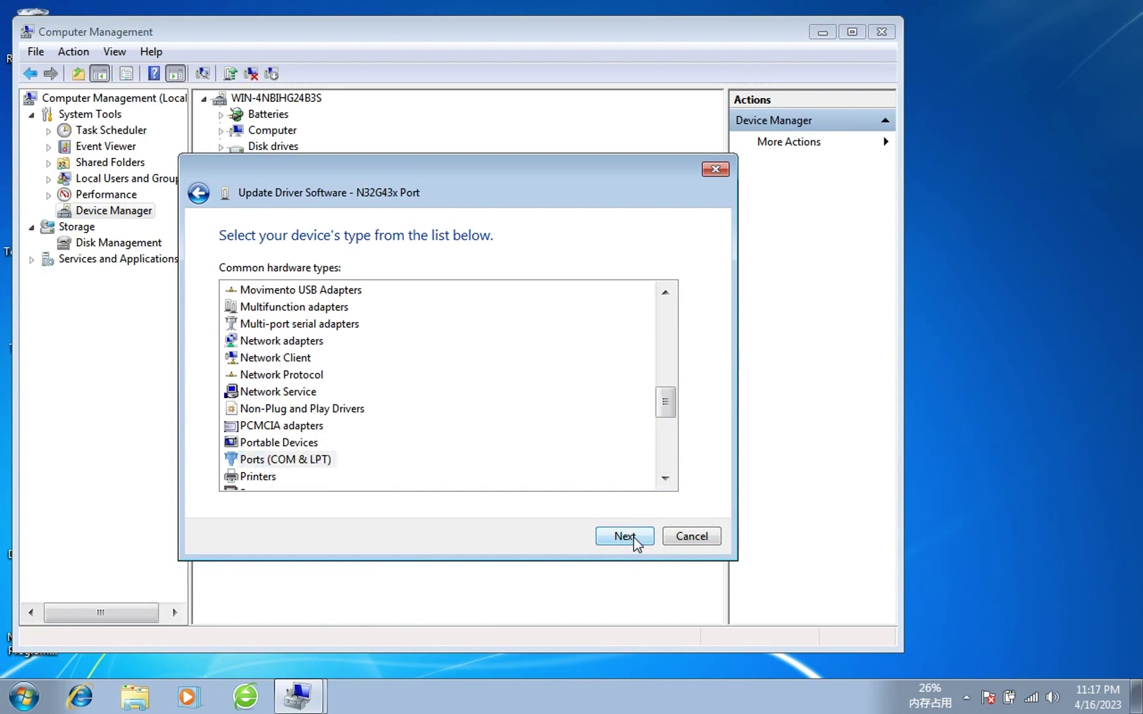
Install the Zebra Technologies Corp Zebra CDC Scanner driver, accepting the compatibility warning.
left_click_drag(383, 438, 384, 439)
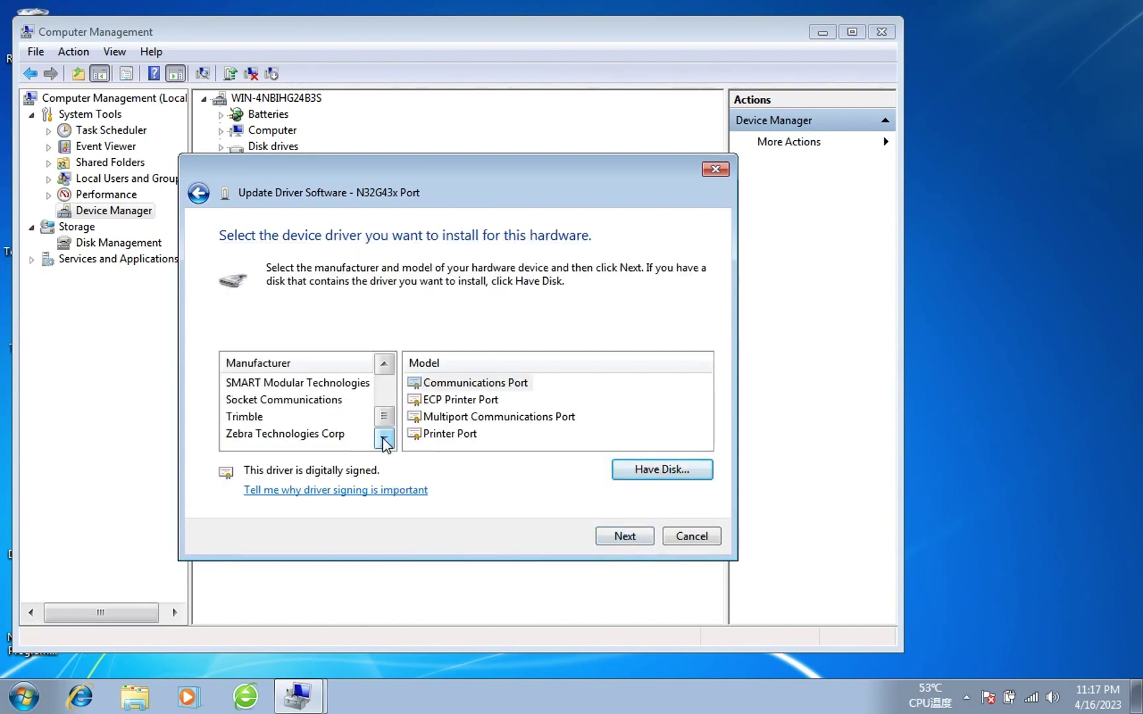
left_click(324, 435)
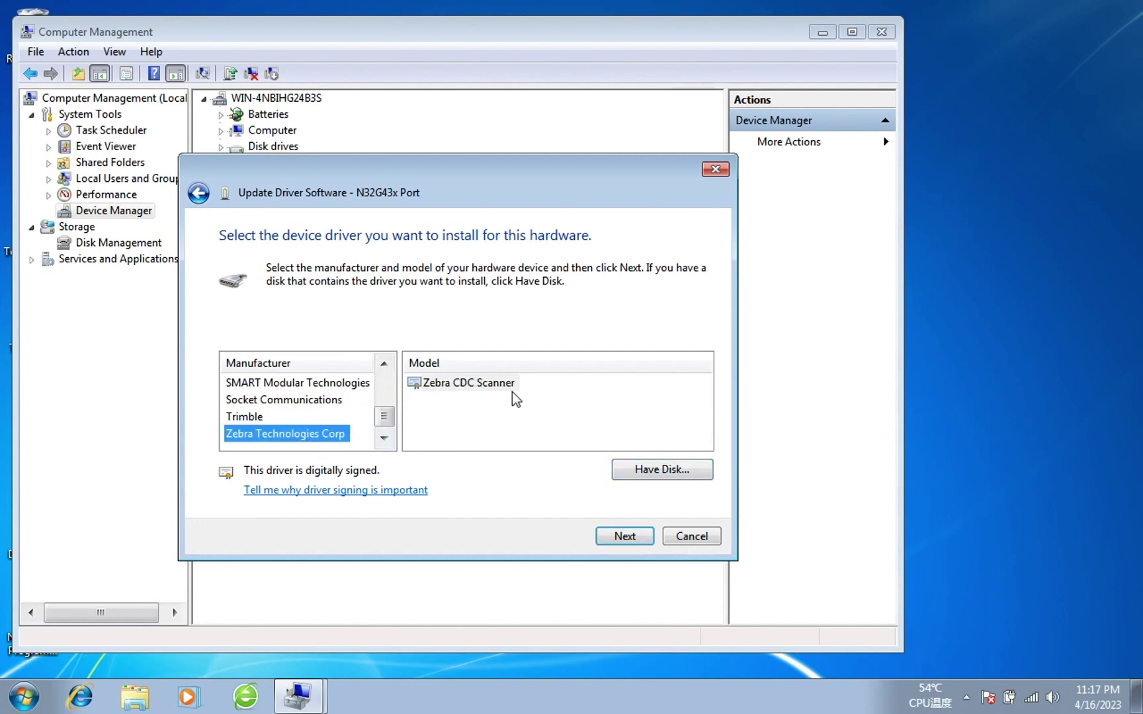
left_click(512, 390)
left_click(623, 536)
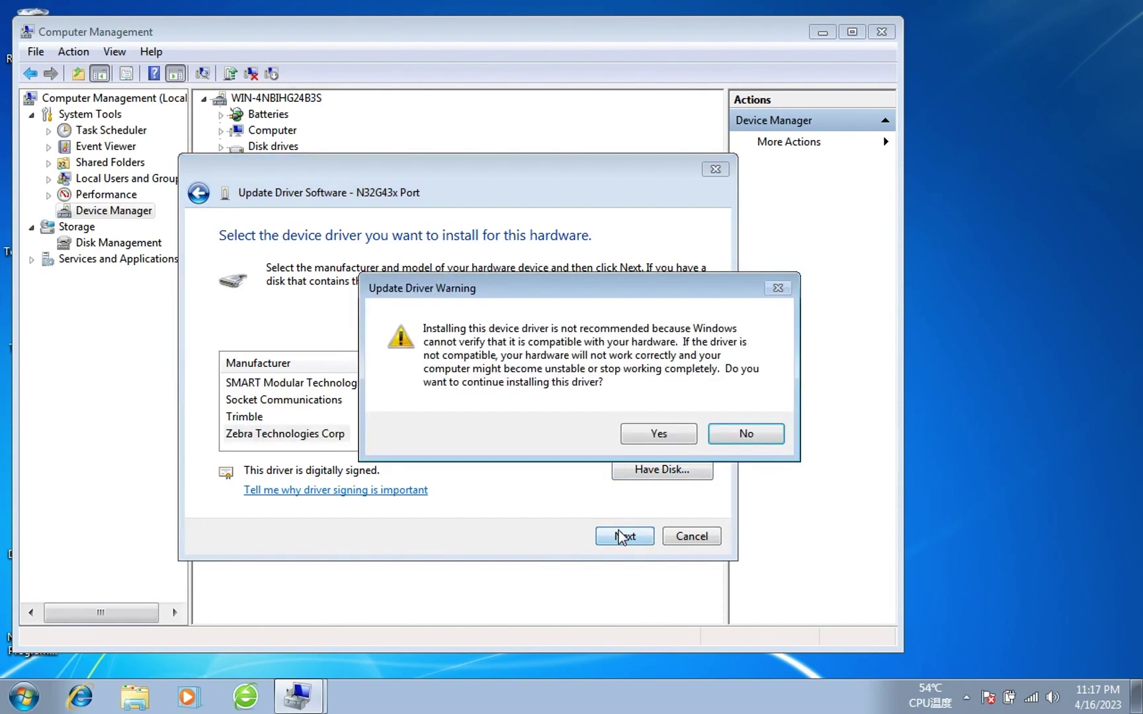
left_click(643, 436)
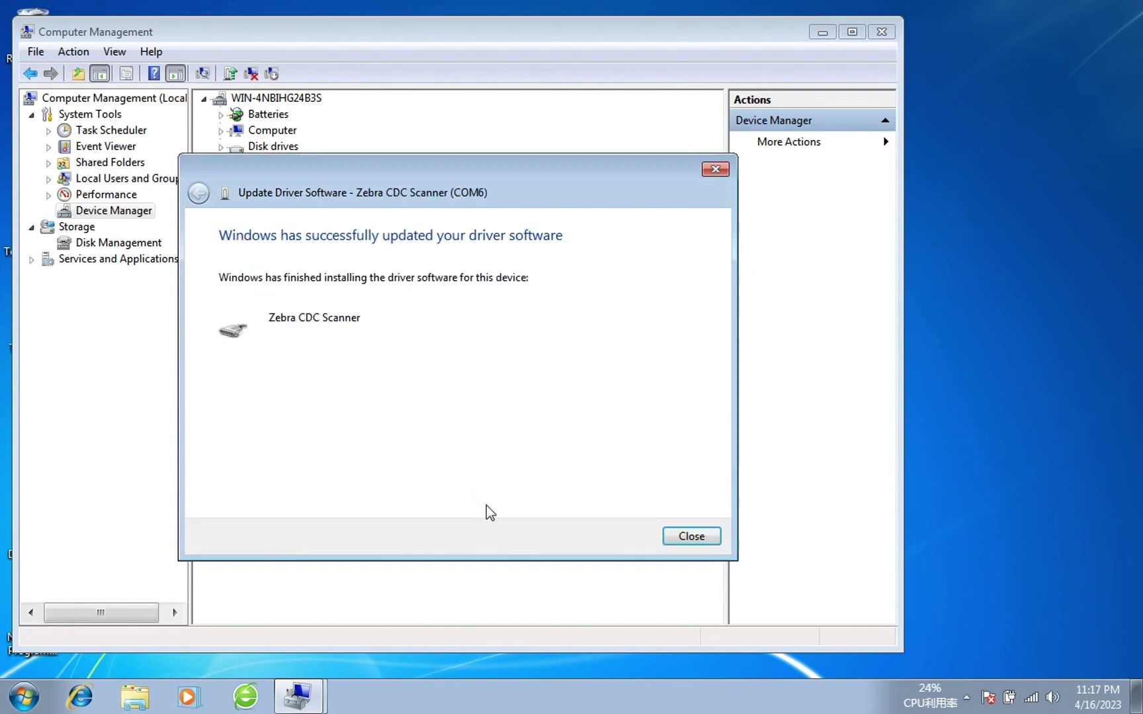
left_click(709, 534)
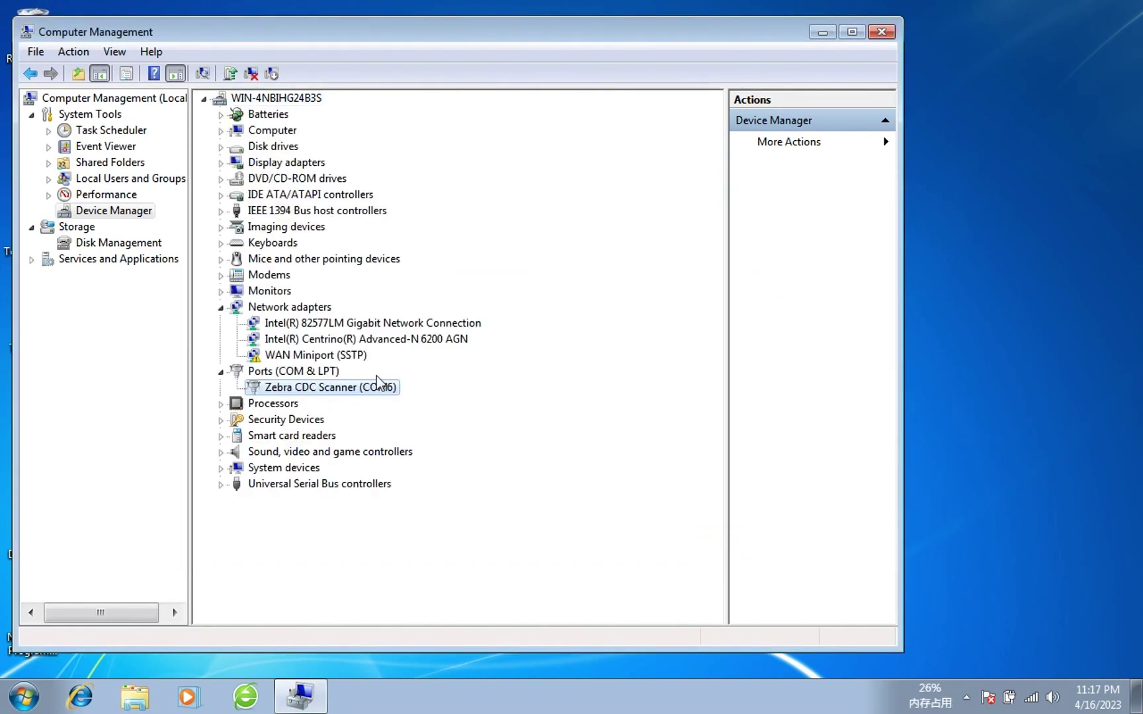
Close Computer Management and launch JLR SDD from its desktop shortcut.
left_click(882, 31)
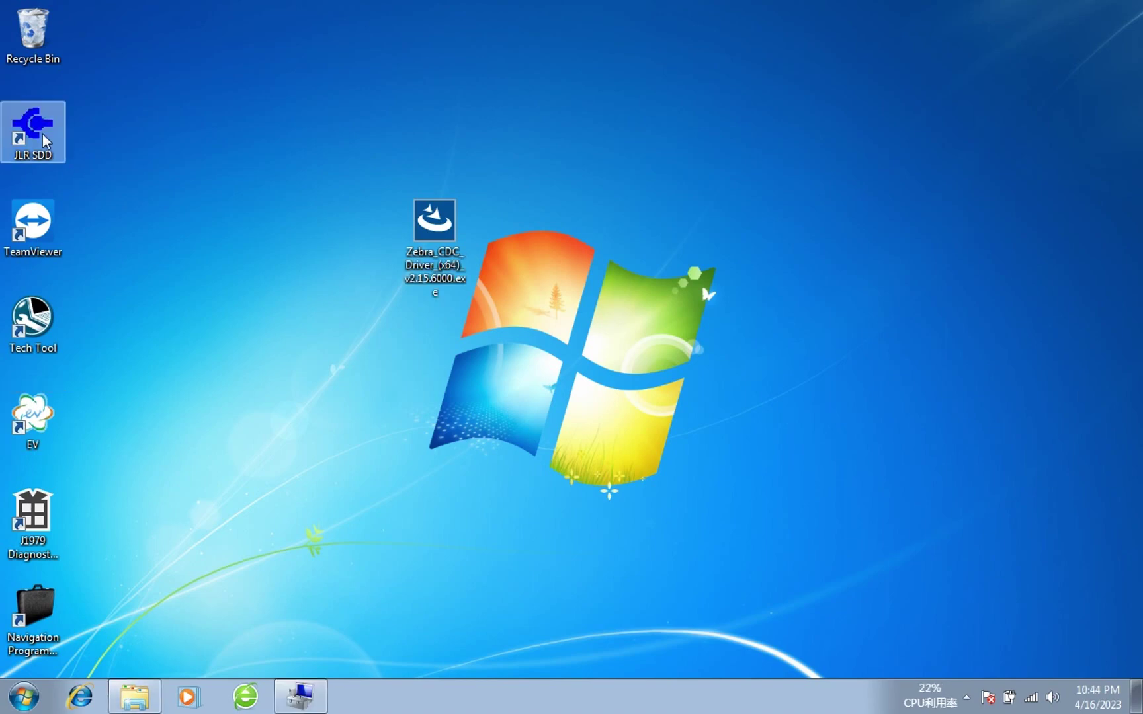
right_click(42, 133)
left_click(71, 150)
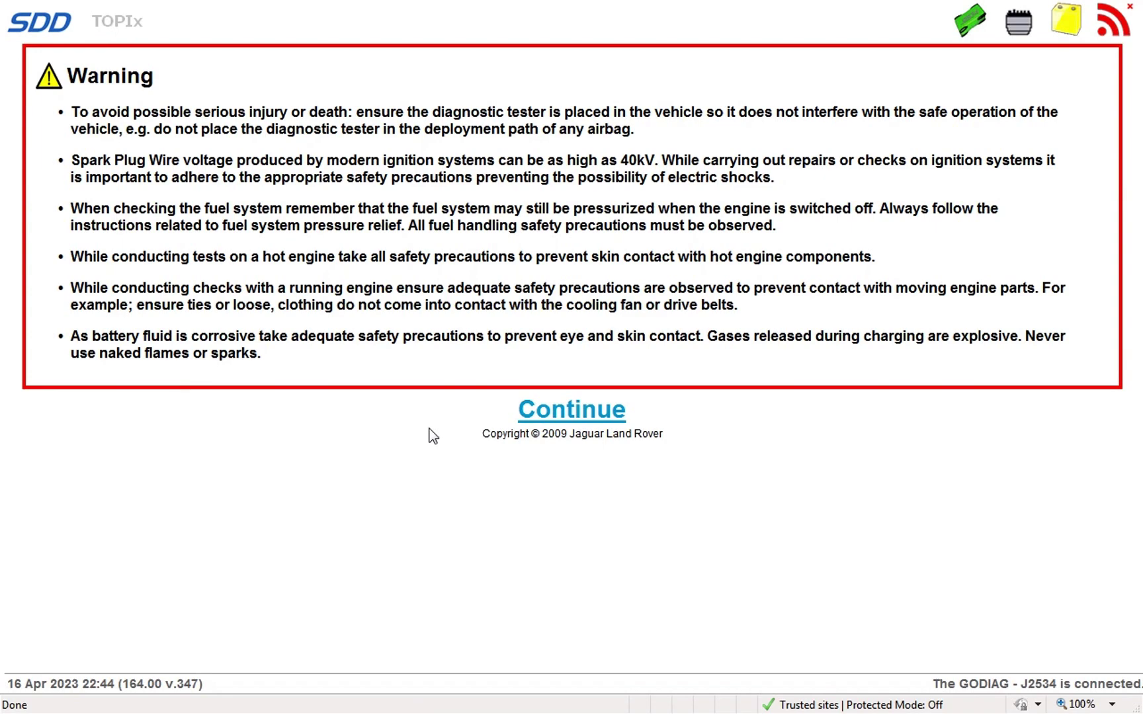
Accept the safety warning and attempt Auto VIN Read, dismissing the invalid VIN error.
left_click(599, 414)
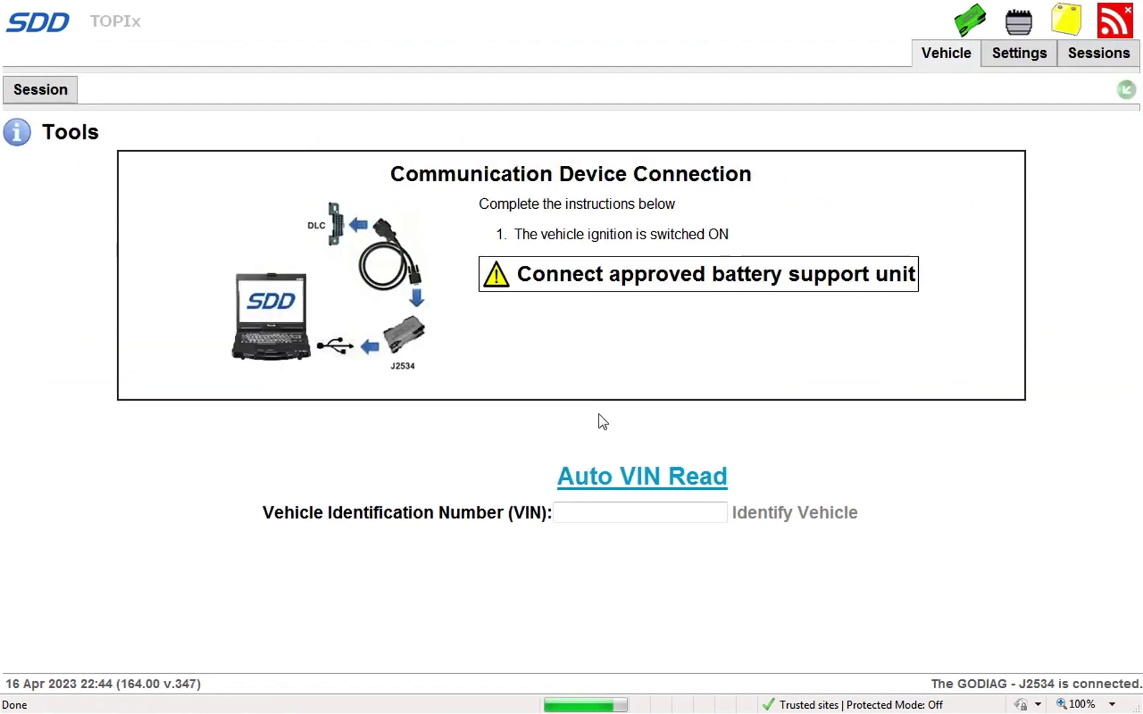
left_click(645, 479)
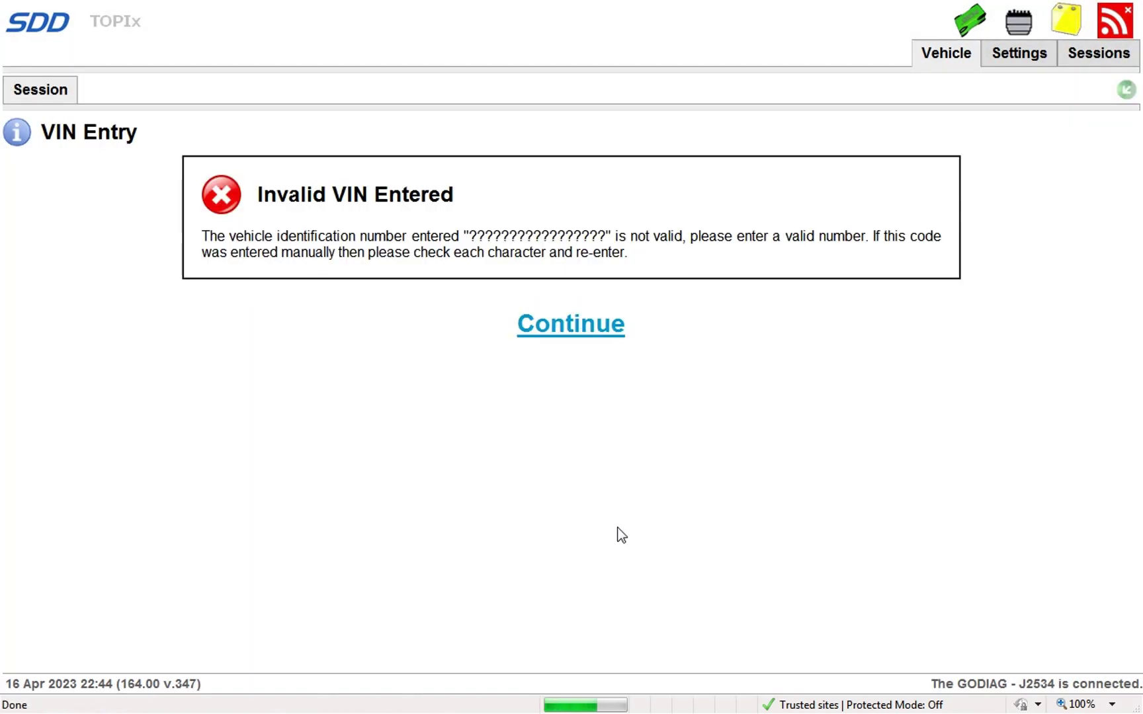
left_click(582, 325)
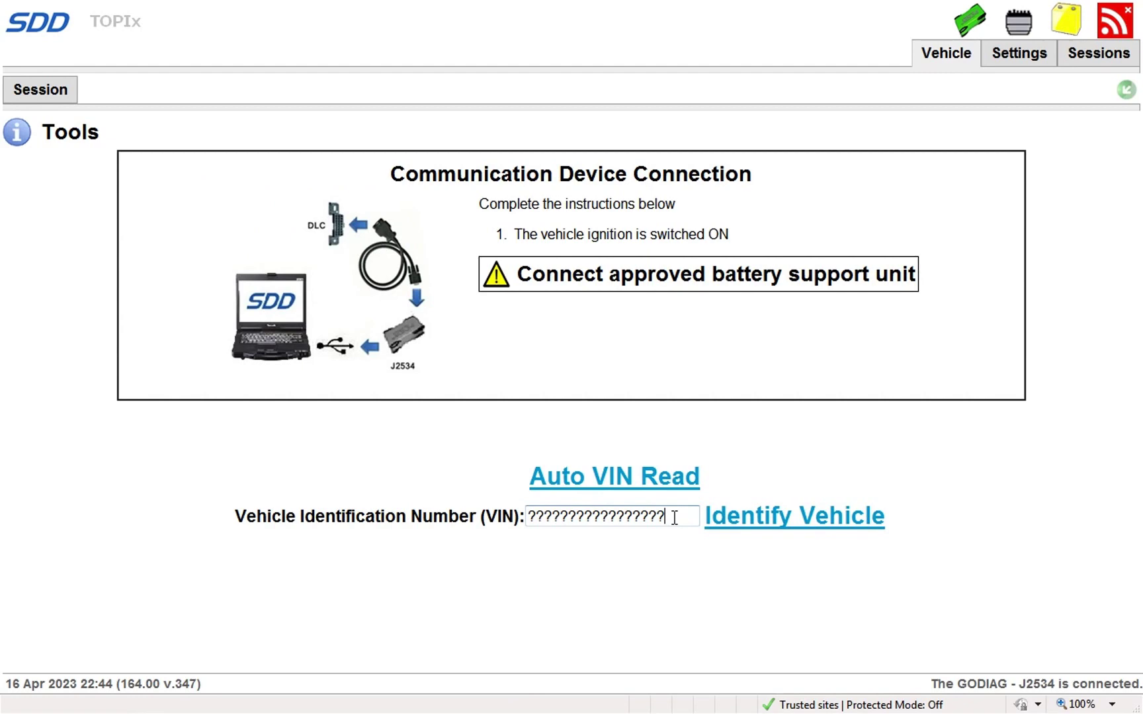
Replace the unread VIN with the vehicle's VIN and identify the vehicle.
key("BackSpace")
key("BackSpace")
key("BackSpace")
key("BackSpace")
key("BackSpace")
key("BackSpace")
key("BackSpace")
key("BackSpace")
key("BackSpace")
key("BackSpace")
key("BackSpace")
key("BackSpace")
key("BackSpace")
key("BackSpace")
key("BackSpace")
key("BackSpace")
key("BackSpace")
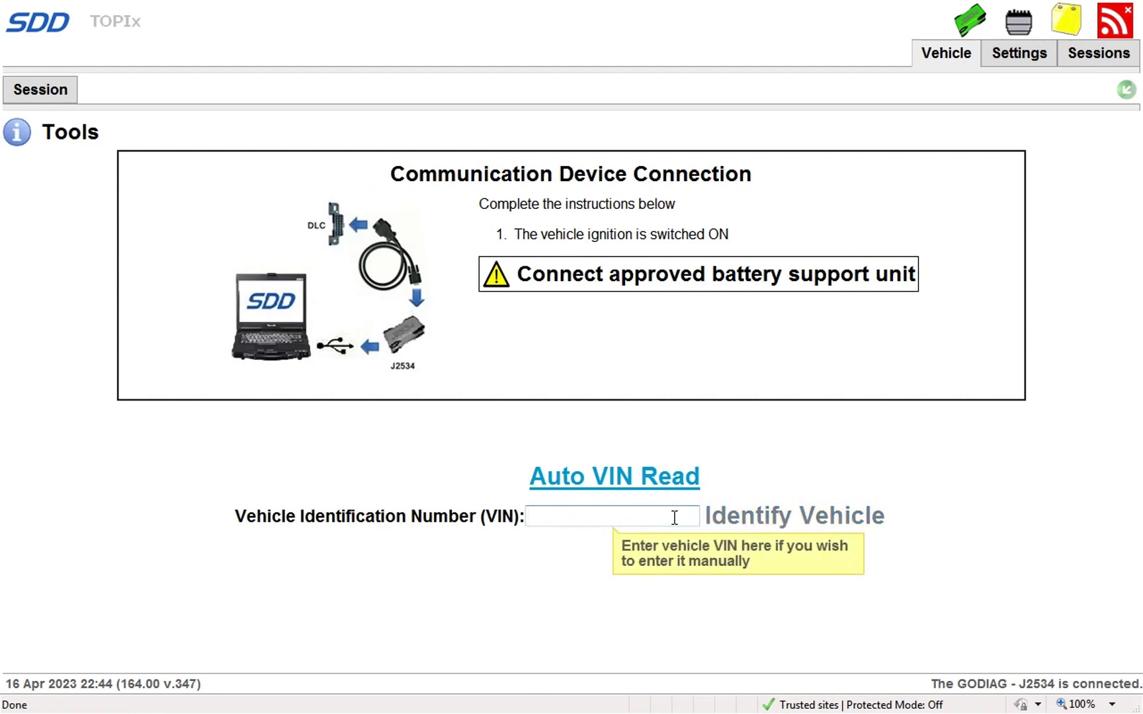
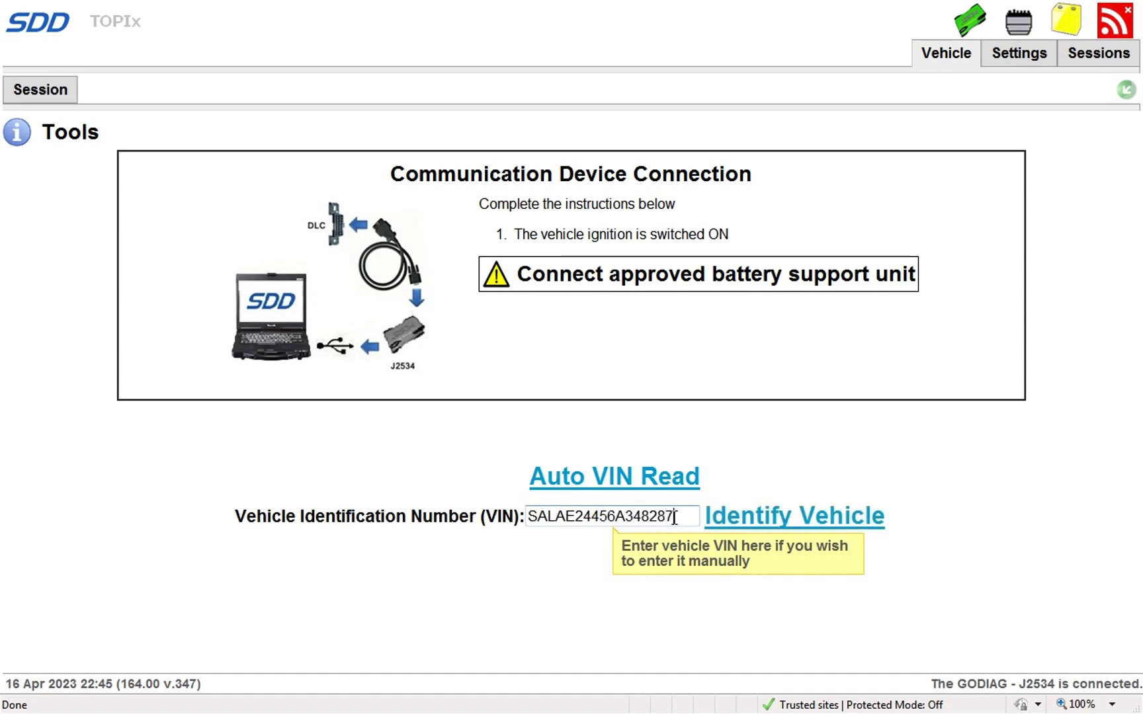
left_click(791, 524)
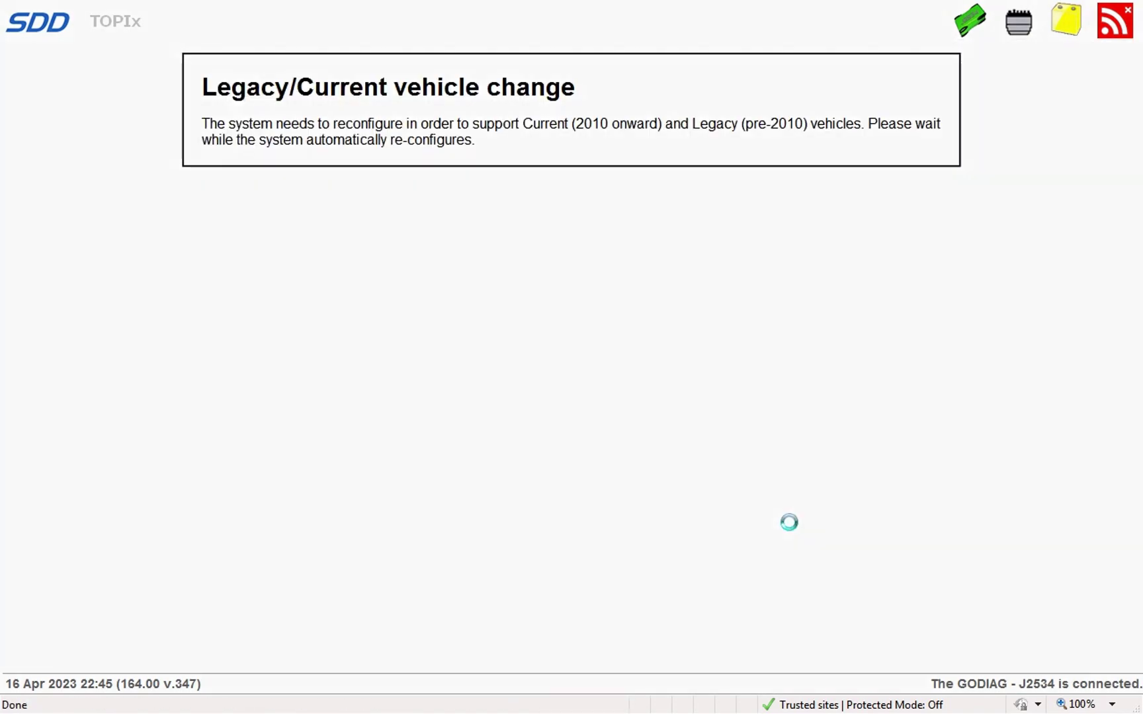